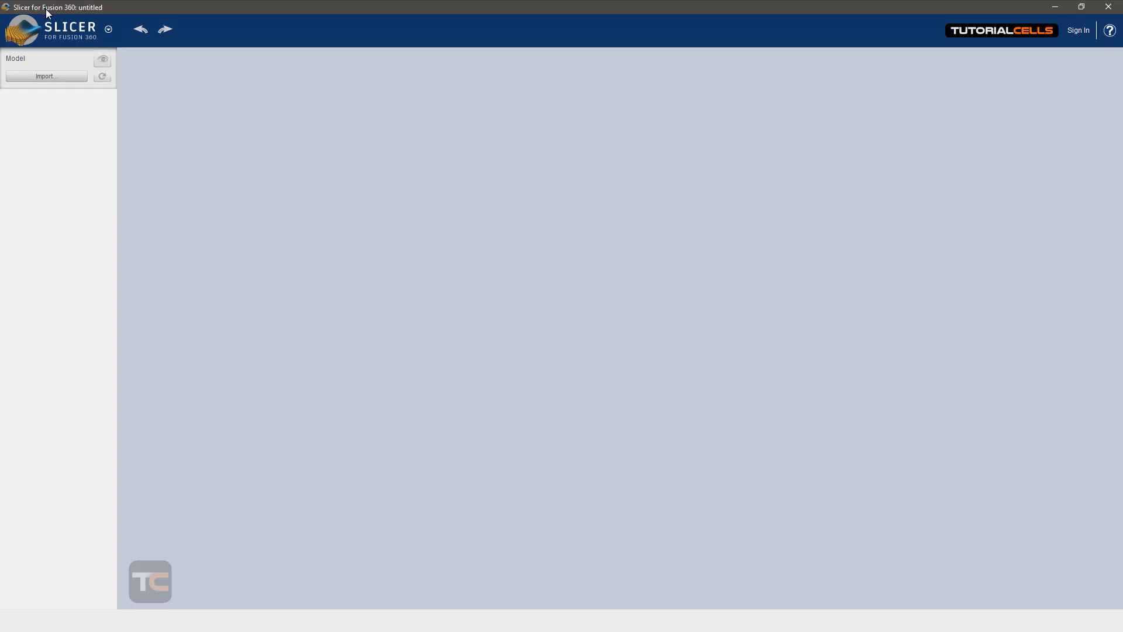
# Step: Open the Human Head example shape
pyautogui.moveTo(81, 21)
pyautogui.click(98, 36)
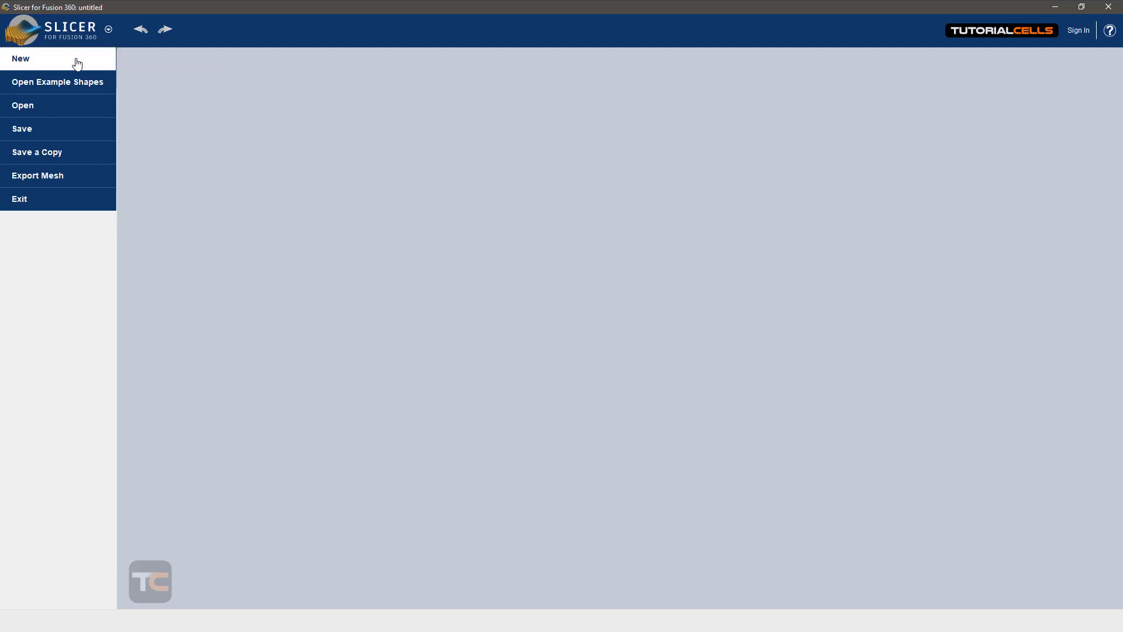
pyautogui.moveTo(56, 155)
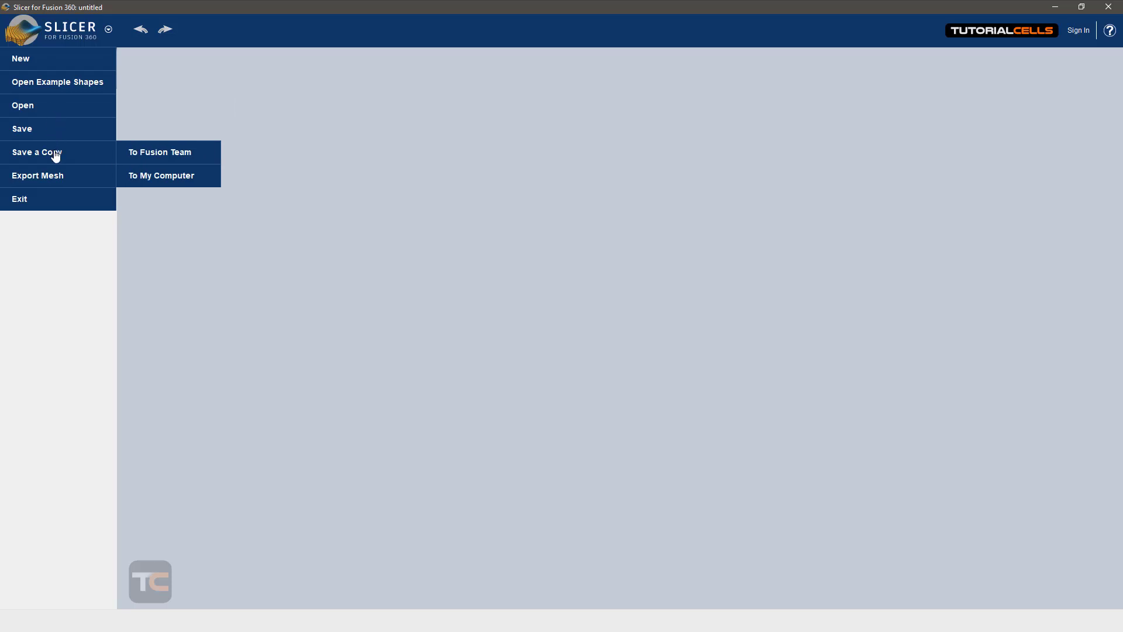
pyautogui.moveTo(58, 112)
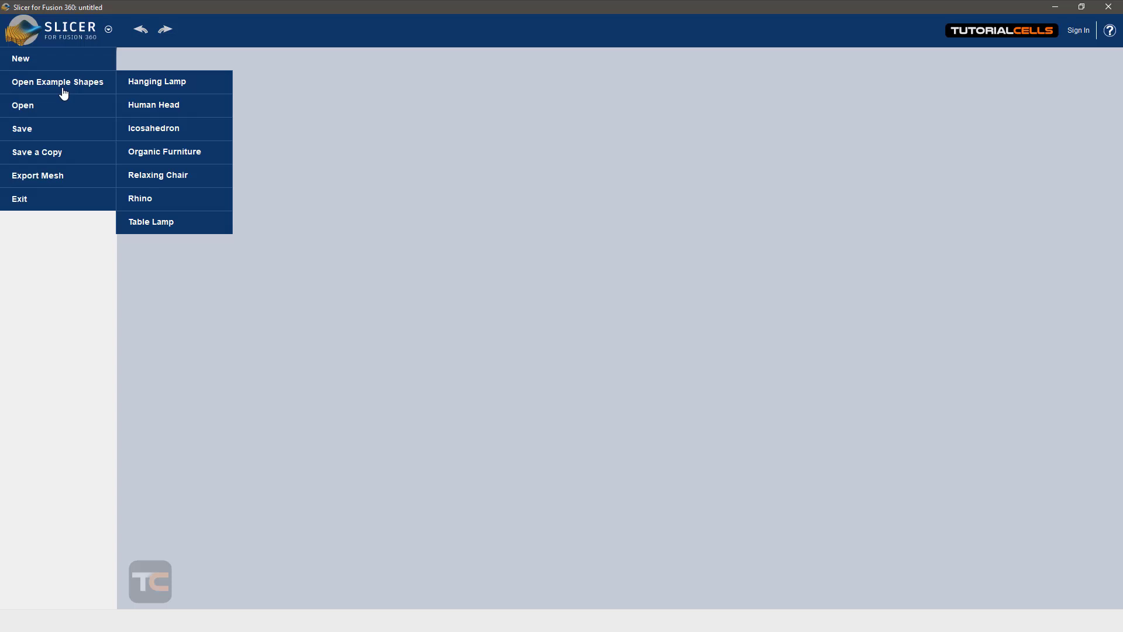
pyautogui.click(179, 108)
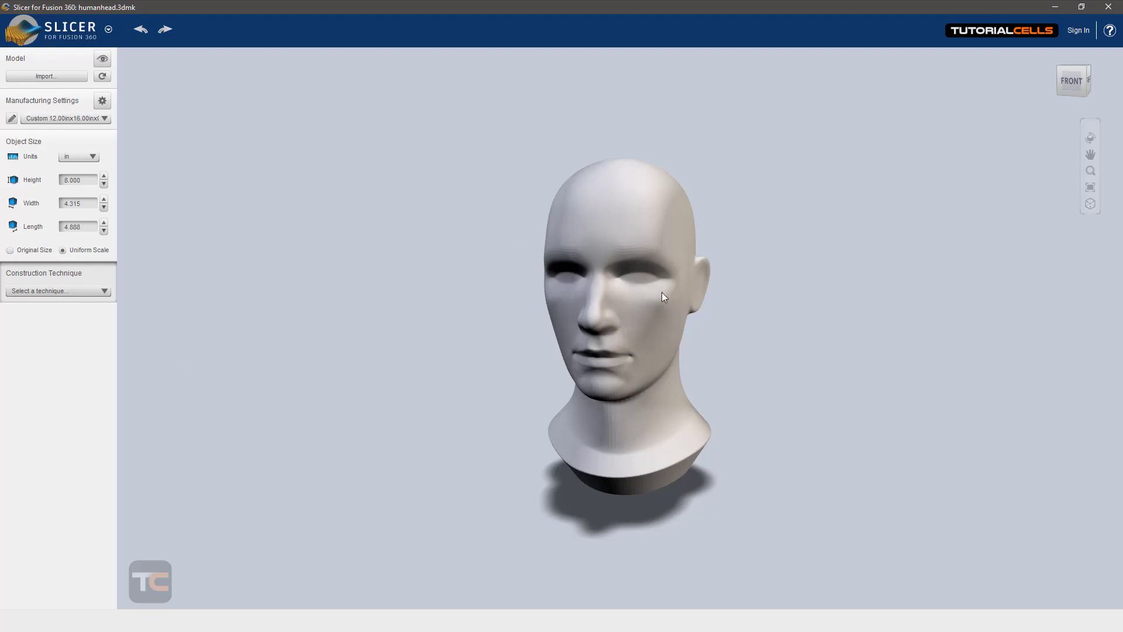
# Step: Examine the head model from a slightly raised angle and at closer and farther distances
pyautogui.moveTo(662, 293)
pyautogui.mouseDown()
pyautogui.moveTo(647, 226)
pyautogui.moveTo(521, 326)
pyautogui.moveTo(747, 308)
pyautogui.moveTo(479, 333)
pyautogui.moveTo(697, 251)
pyautogui.moveTo(637, 317)
pyautogui.moveTo(643, 304)
pyautogui.mouseUp()
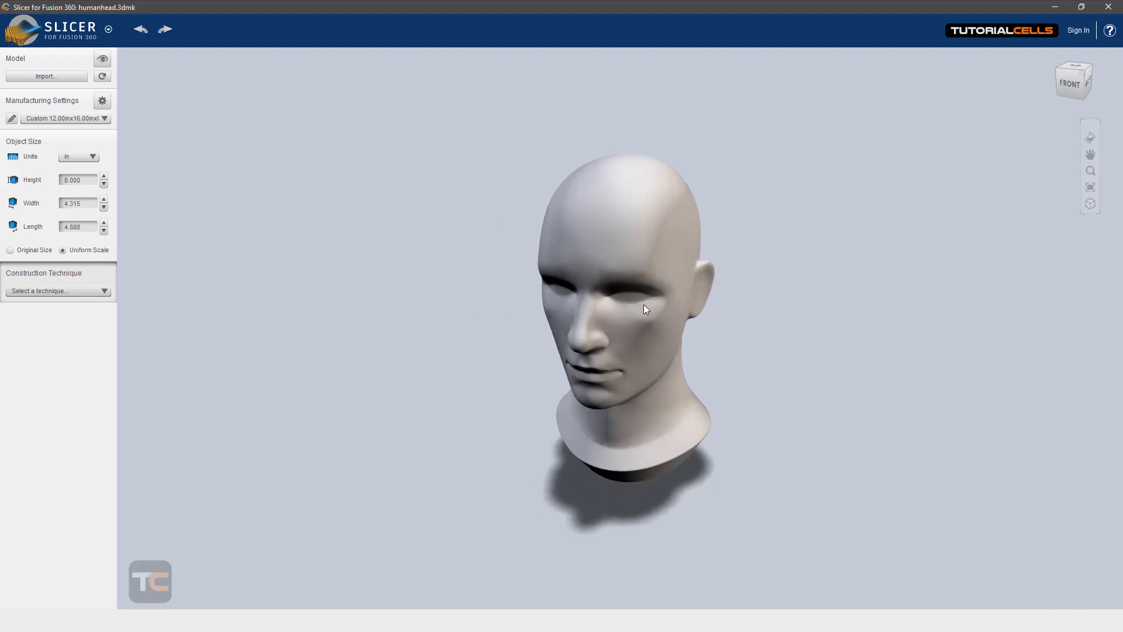
pyautogui.moveTo(643, 304)
pyautogui.mouseDown(button='middle')
pyautogui.moveTo(490, 304)
pyautogui.moveTo(610, 277)
pyautogui.moveTo(587, 351)
pyautogui.moveTo(649, 228)
pyautogui.moveTo(653, 322)
pyautogui.mouseUp(button='middle')
pyautogui.scroll(3, 653, 322)
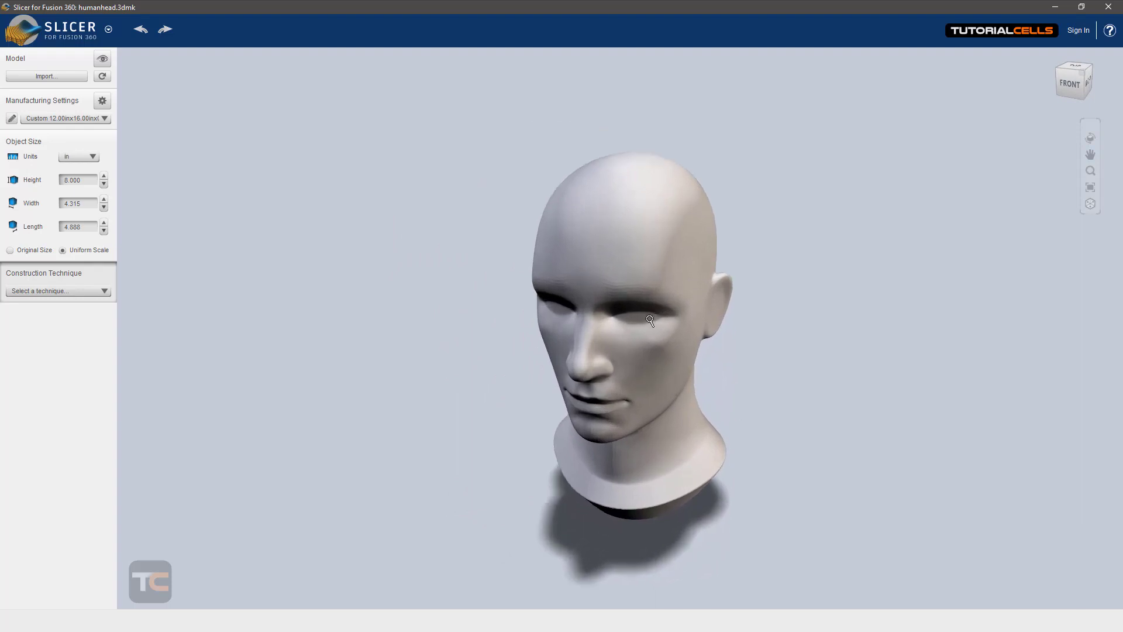
pyautogui.scroll(-2, 653, 323)
pyautogui.scroll(4, 655, 323)
pyautogui.scroll(-3, 656, 323)
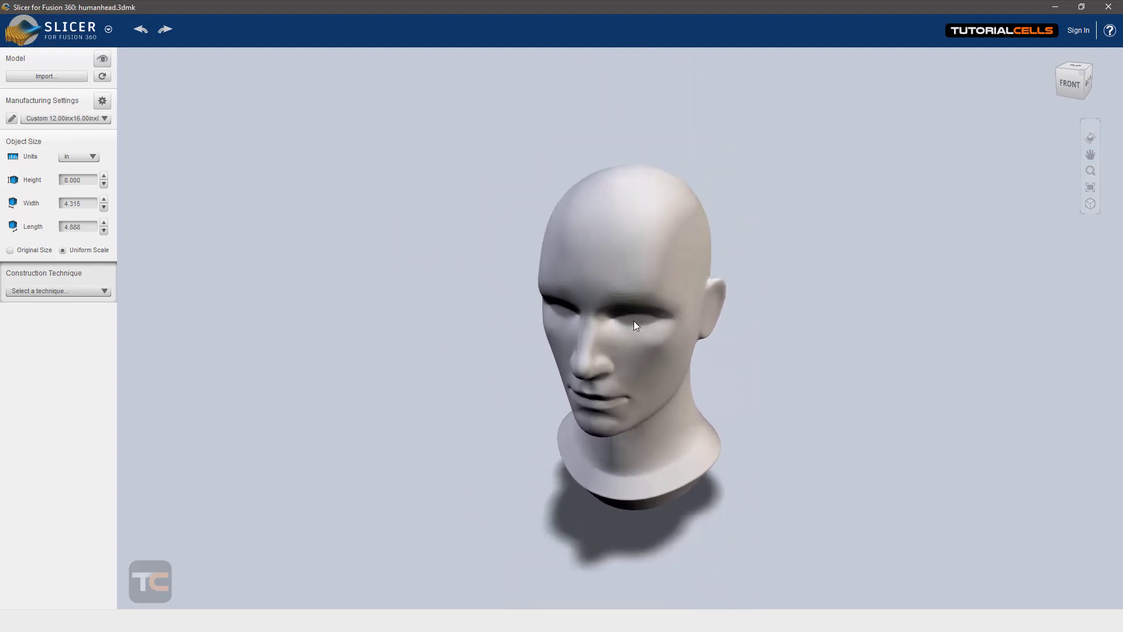
pyautogui.scroll(3, 638, 326)
pyautogui.scroll(-3, 682, 323)
pyautogui.scroll(2, 682, 323)
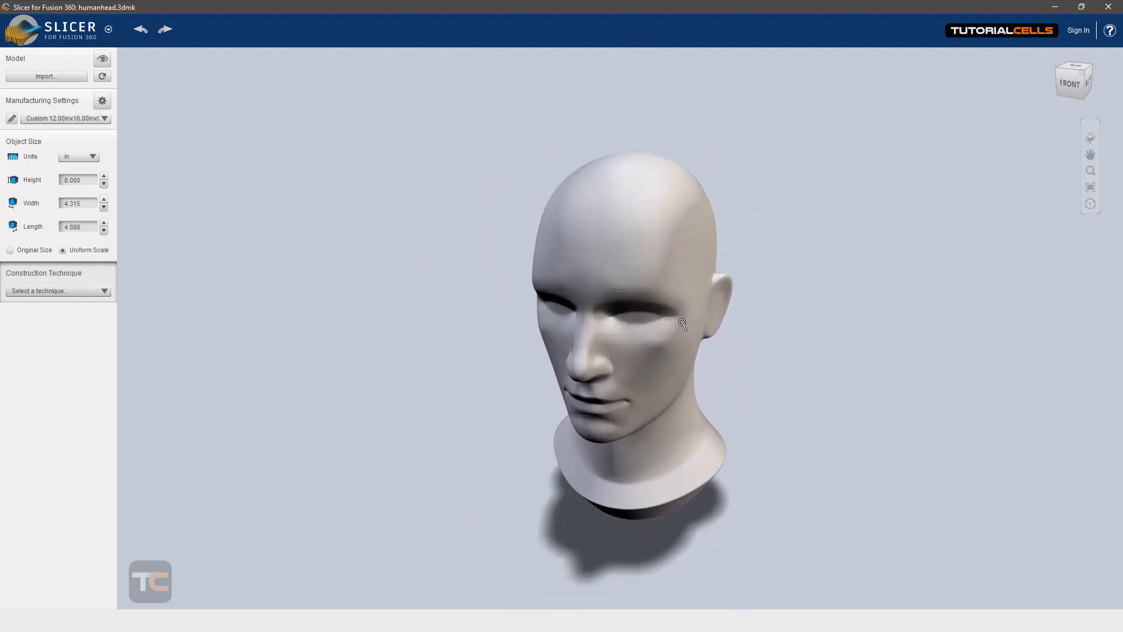
# Step: Examine the head using the Orbit, Pan, Zoom and Fit tools, and switch the view projection and back
pyautogui.click(1090, 139)
pyautogui.moveTo(750, 289); pyautogui.dragTo(707, 286)
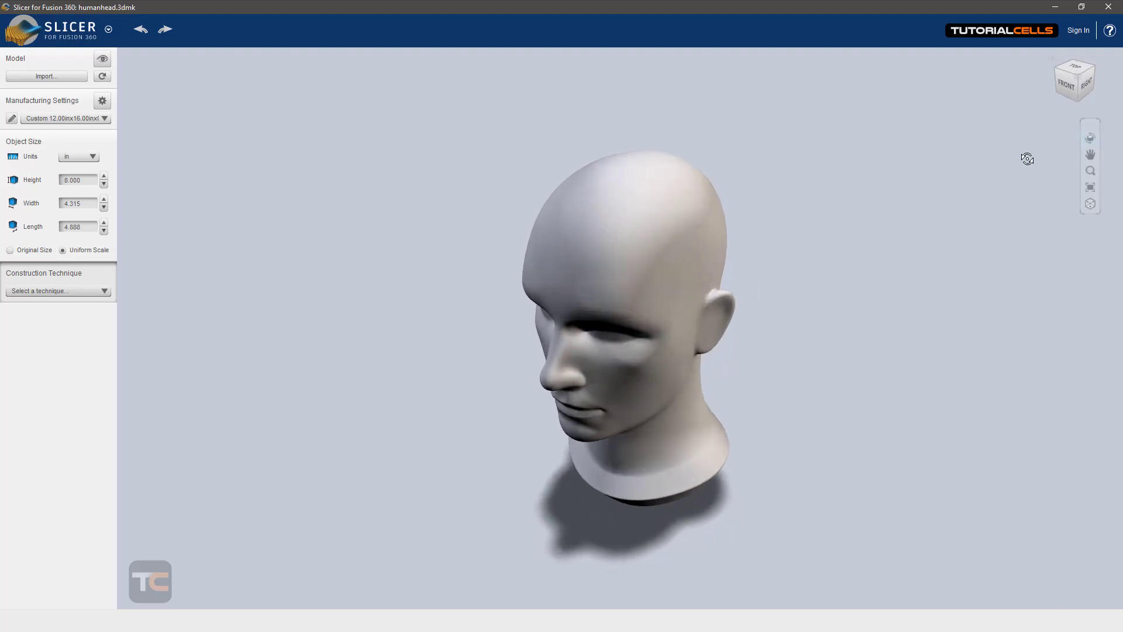
pyautogui.click(1090, 156)
pyautogui.moveTo(662, 304); pyautogui.dragTo(746, 304)
pyautogui.click(1089, 176)
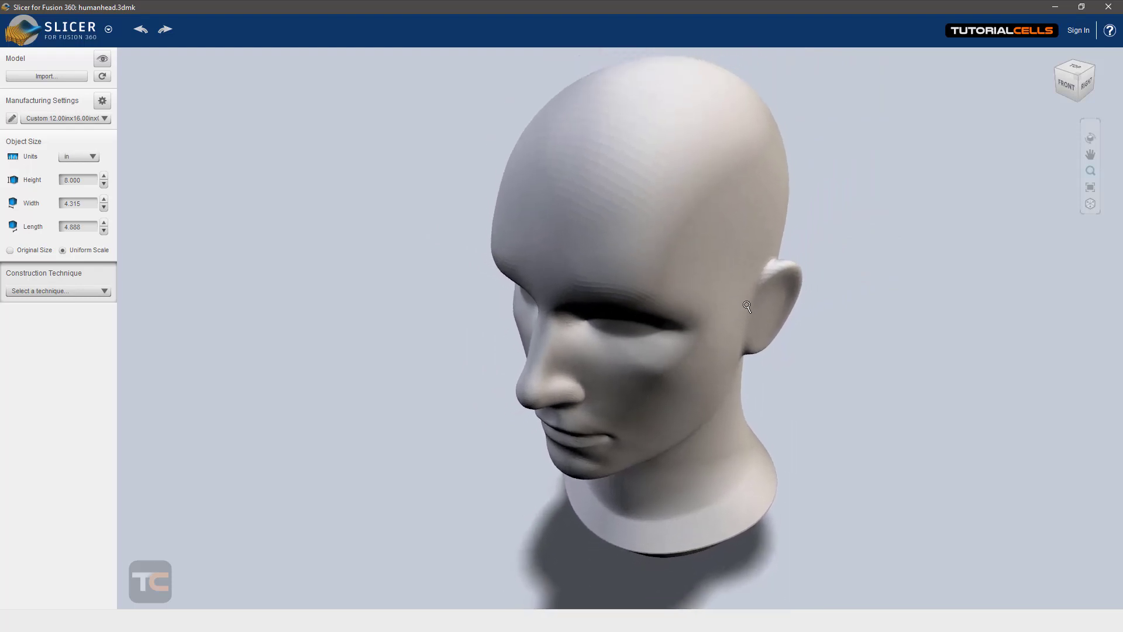
pyautogui.click(1093, 188)
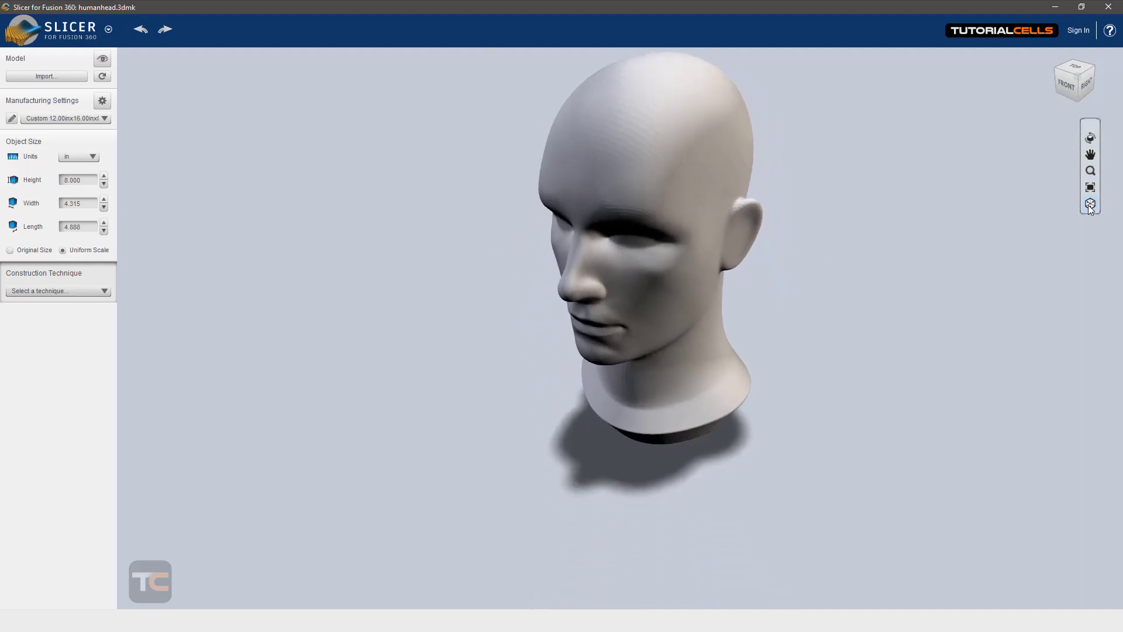
pyautogui.click(1090, 204)
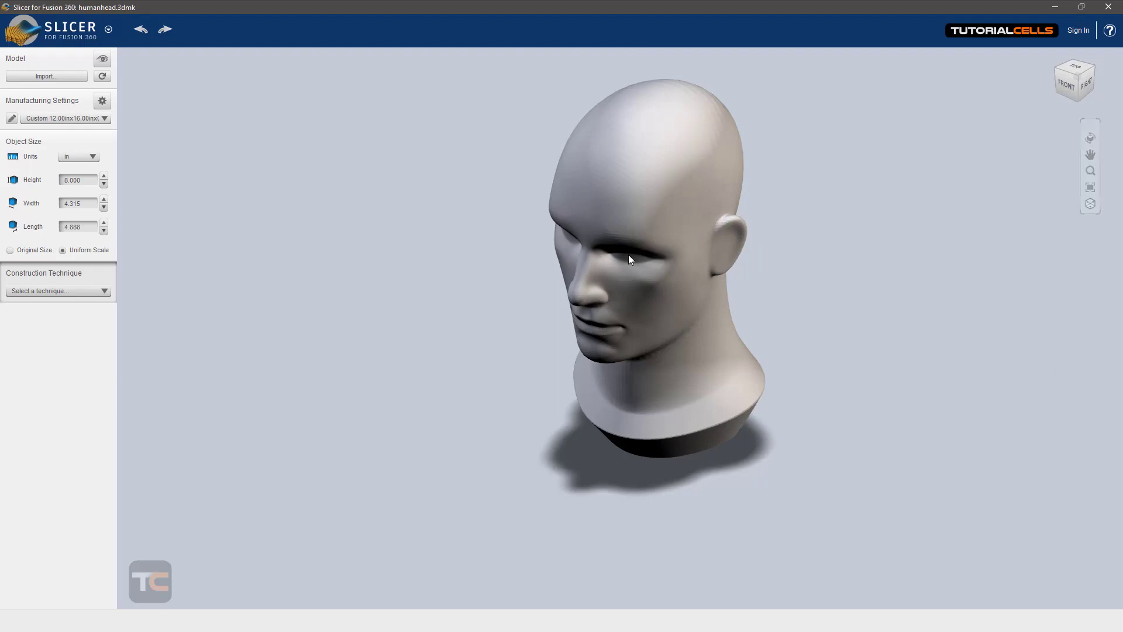
pyautogui.moveTo(661, 255); pyautogui.dragTo(933, 248)
pyautogui.click(1090, 203)
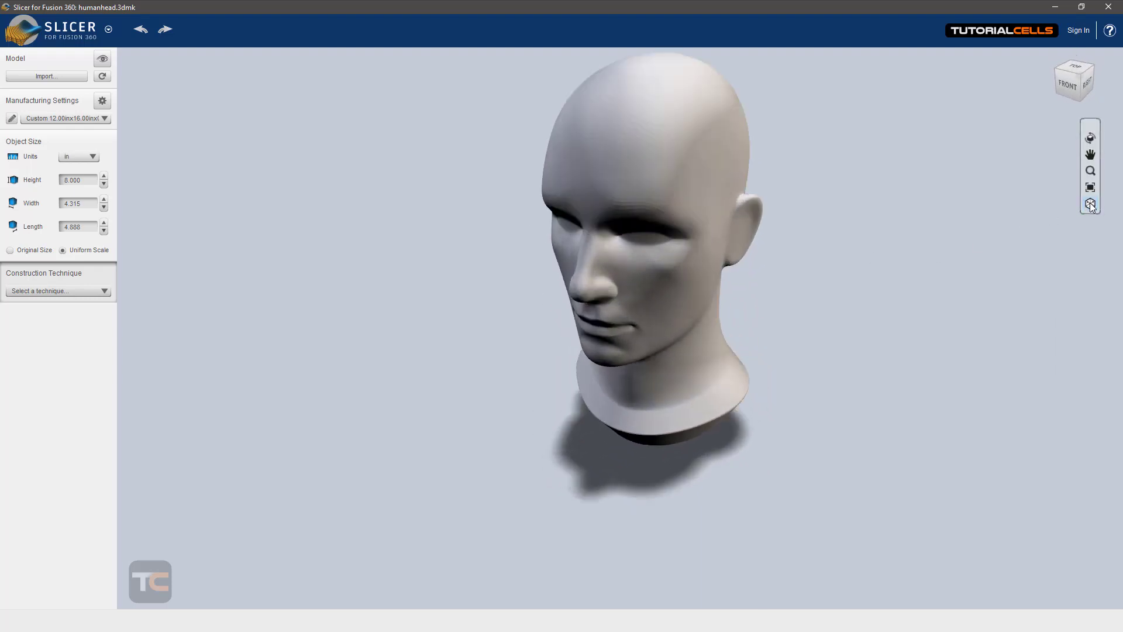
pyautogui.moveTo(703, 276)
pyautogui.mouseDown()
pyautogui.moveTo(591, 268)
pyautogui.moveTo(647, 293)
pyautogui.moveTo(686, 287)
pyautogui.mouseUp()
pyautogui.moveTo(686, 288); pyautogui.dragTo(655, 333, button='middle')
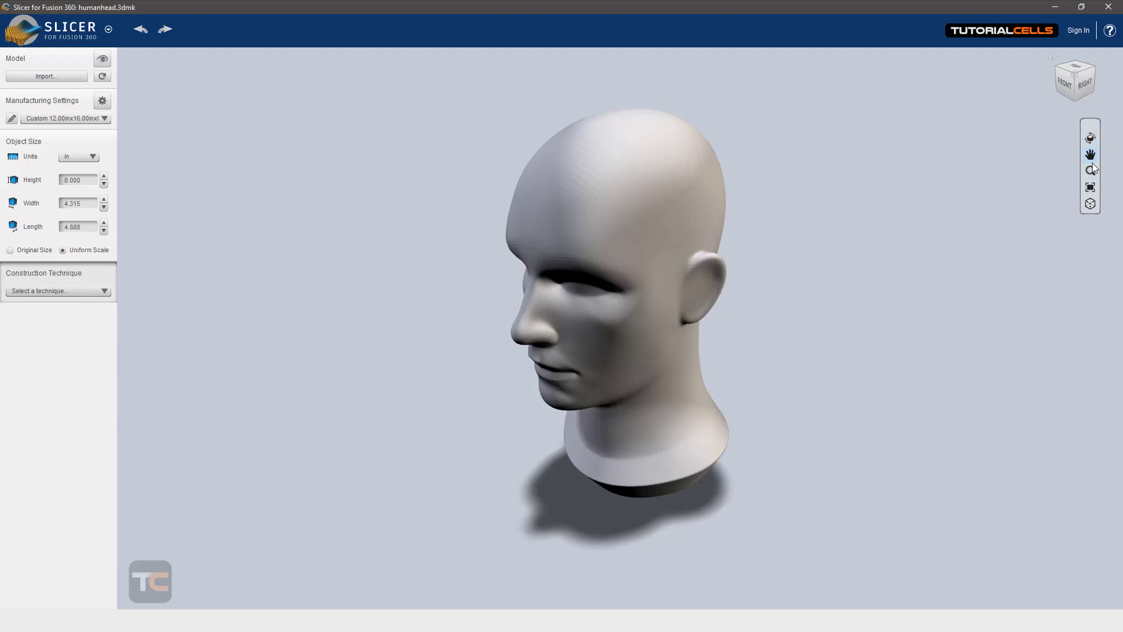
pyautogui.keyDown('shift'); pyautogui.moveTo(732, 256); pyautogui.dragTo(702, 272, button='middle'); pyautogui.keyUp('shift')
pyautogui.scroll(2, 696, 281)
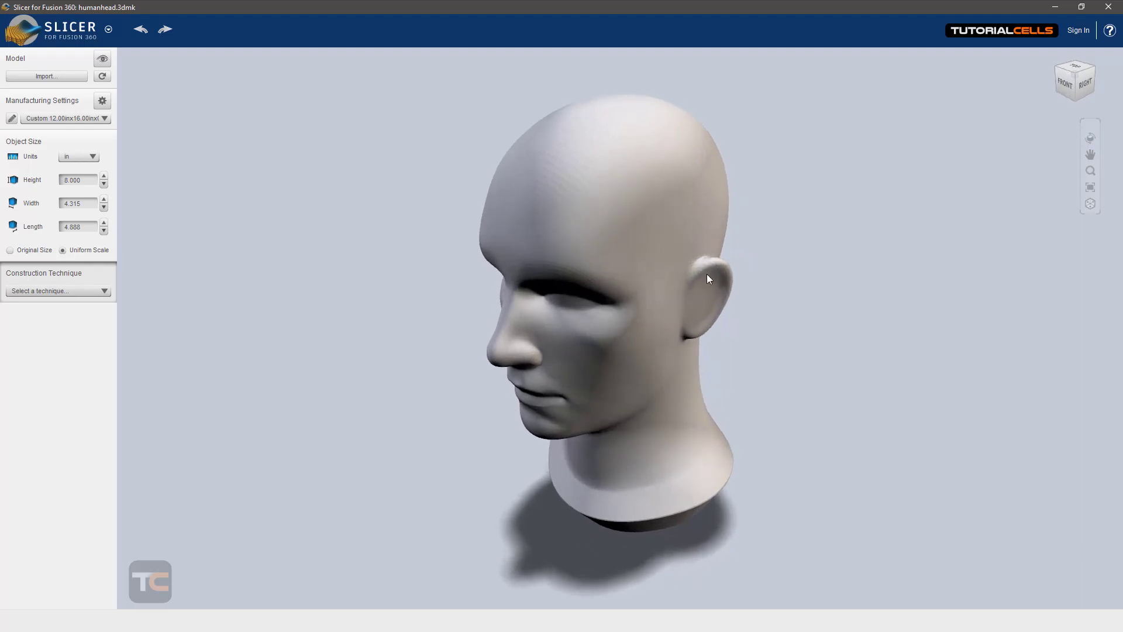
# Step: Return to the home view and examine the head from the front and right side, rolling the right view and restoring it
pyautogui.moveTo(1057, 84)
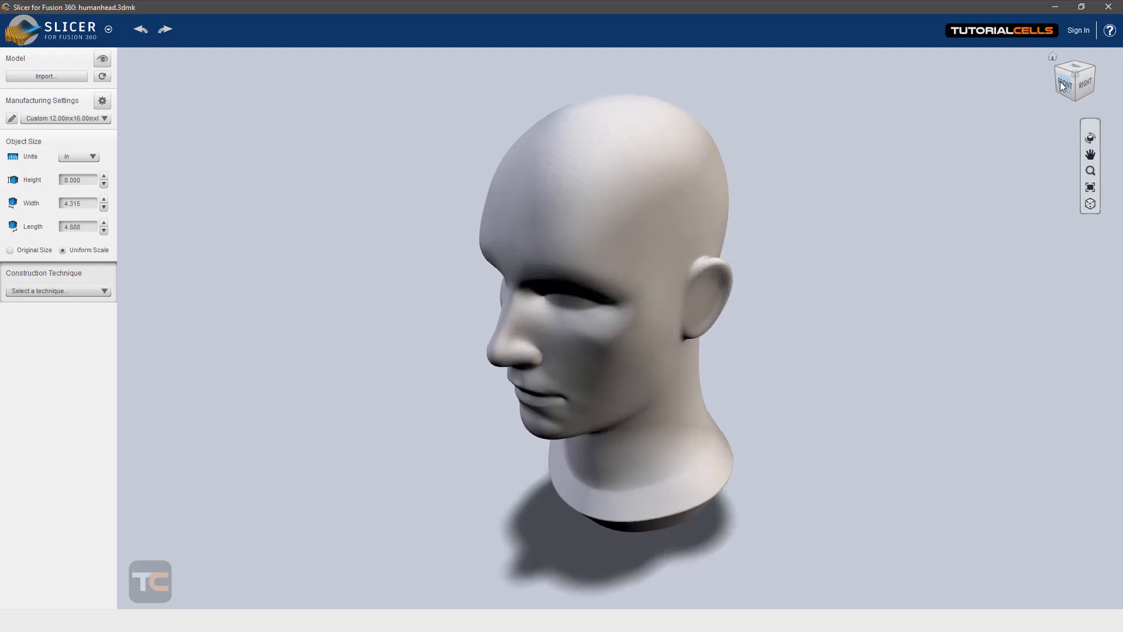
pyautogui.click(1055, 58)
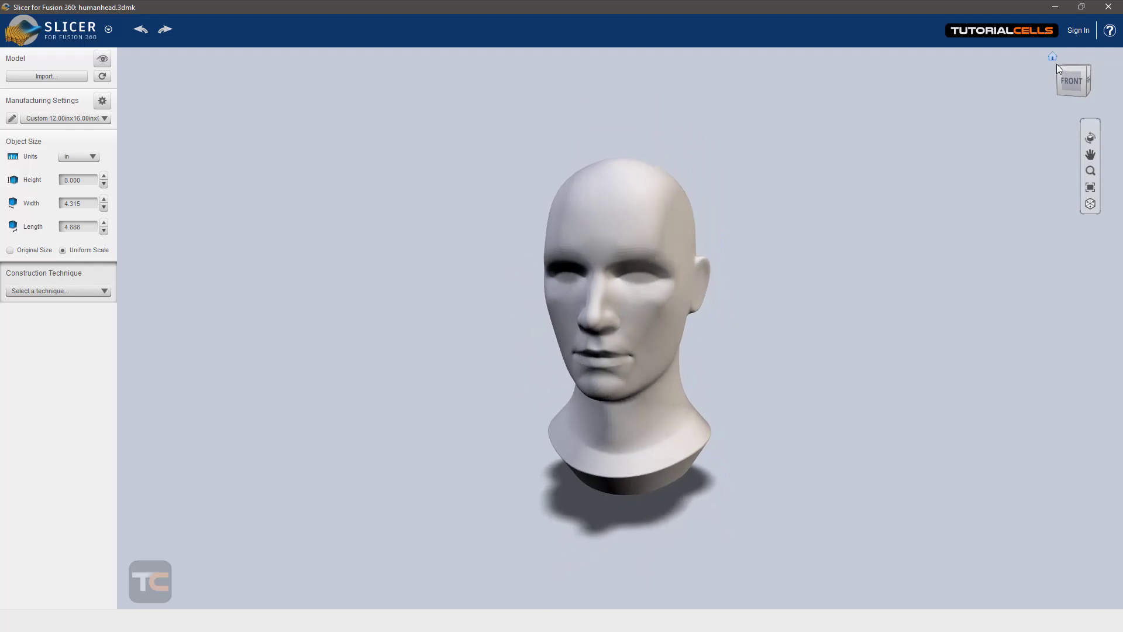
pyautogui.click(1070, 83)
pyautogui.moveTo(1083, 78); pyautogui.dragTo(1062, 70)
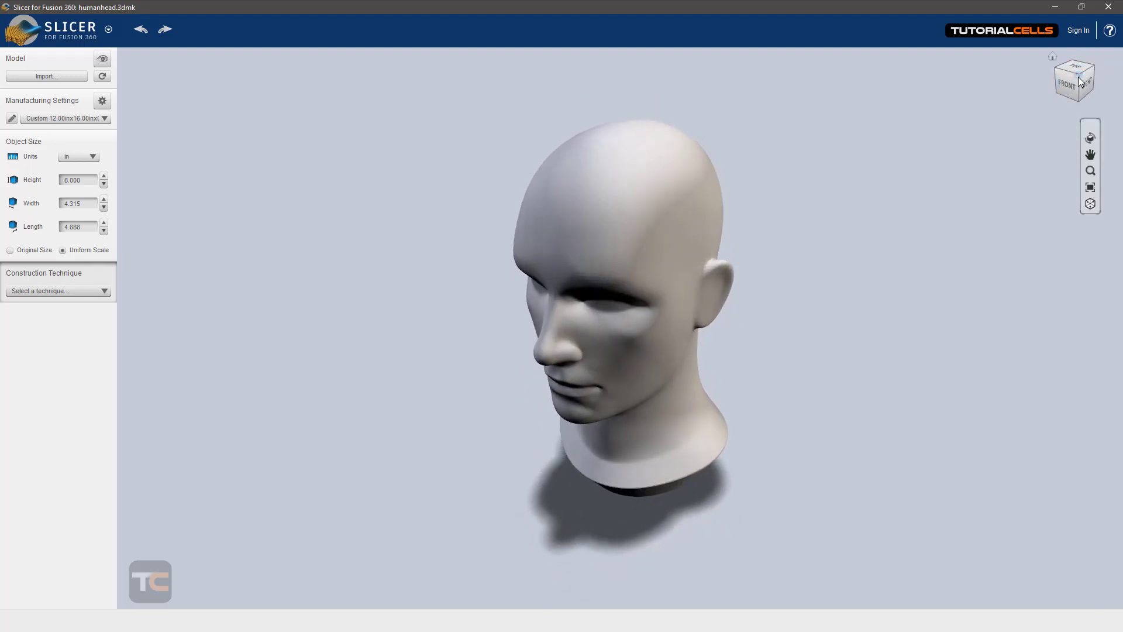
pyautogui.click(1089, 84)
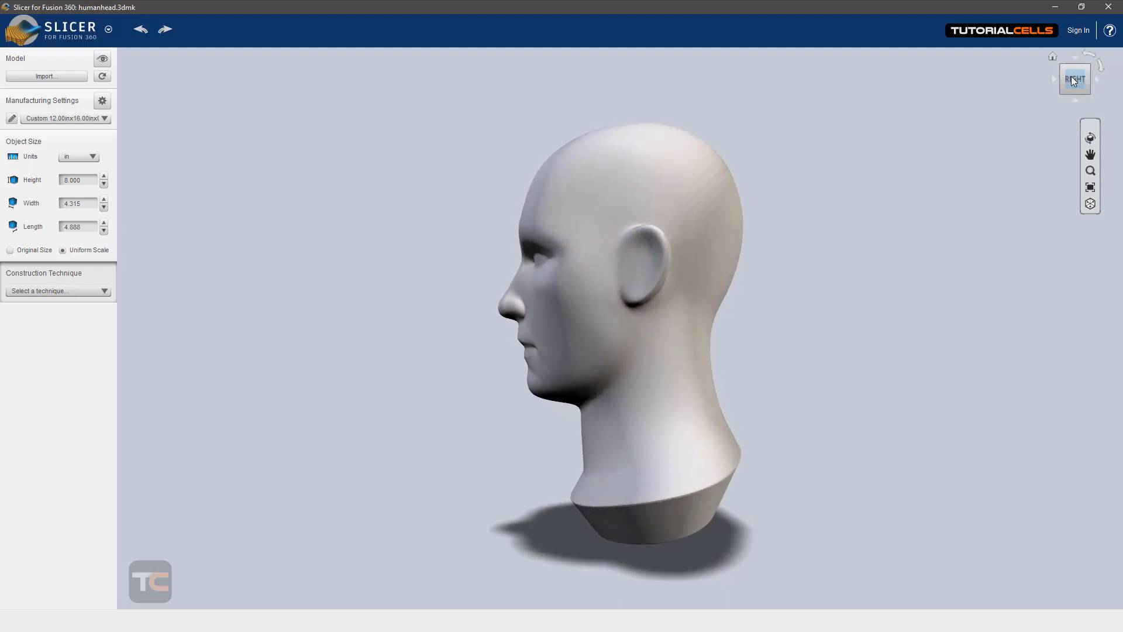
pyautogui.click(1101, 67)
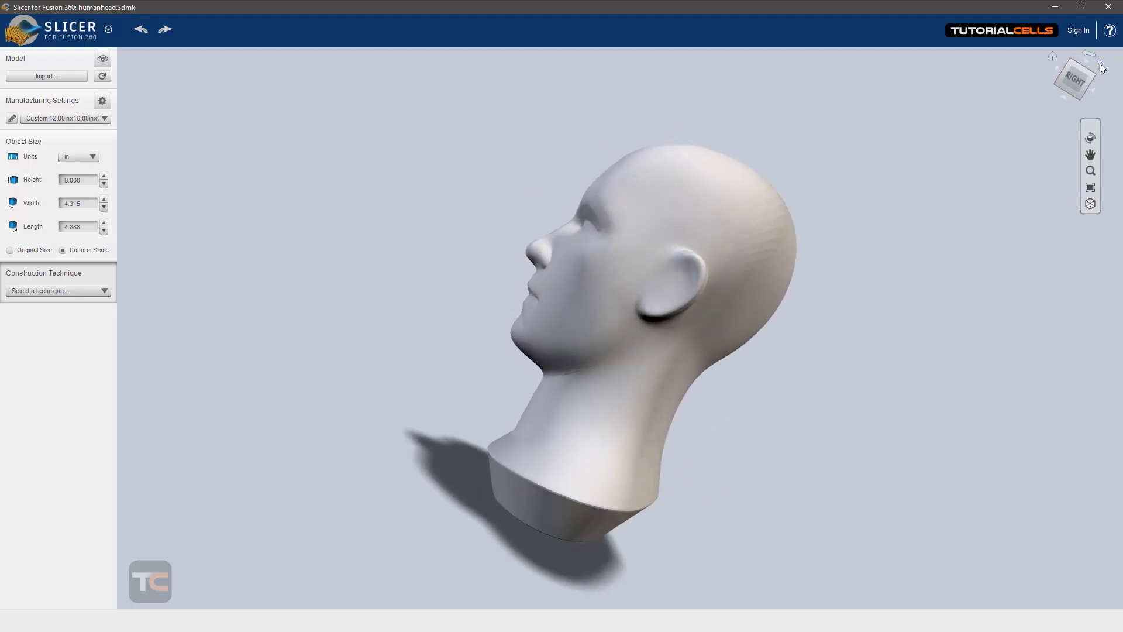
pyautogui.click(1091, 61)
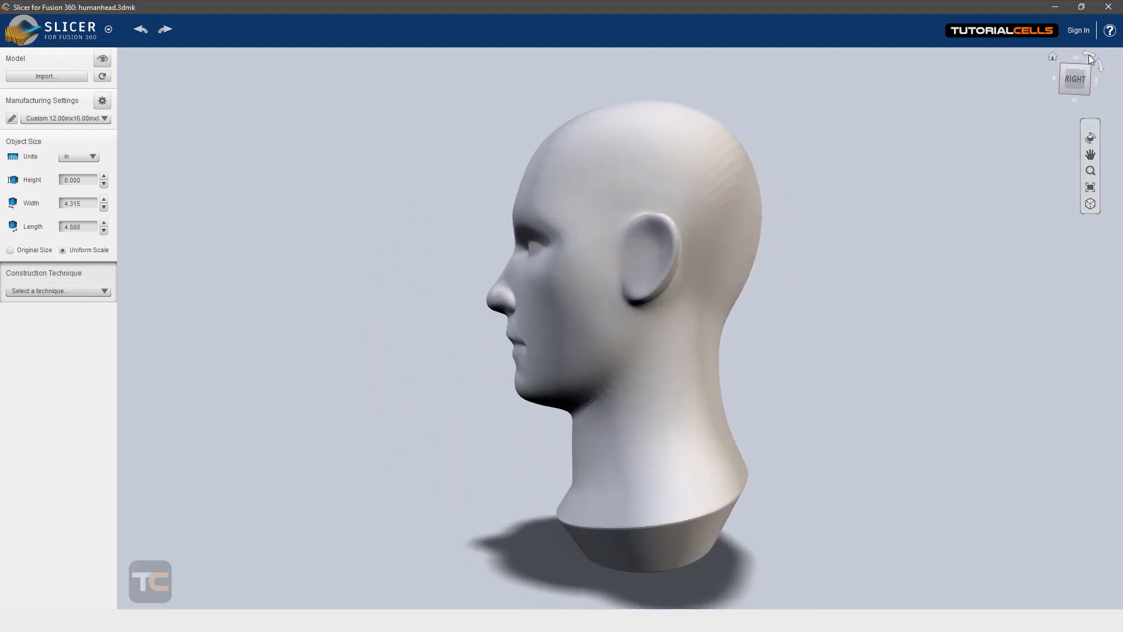
pyautogui.moveTo(1074, 81); pyautogui.dragTo(1089, 101)
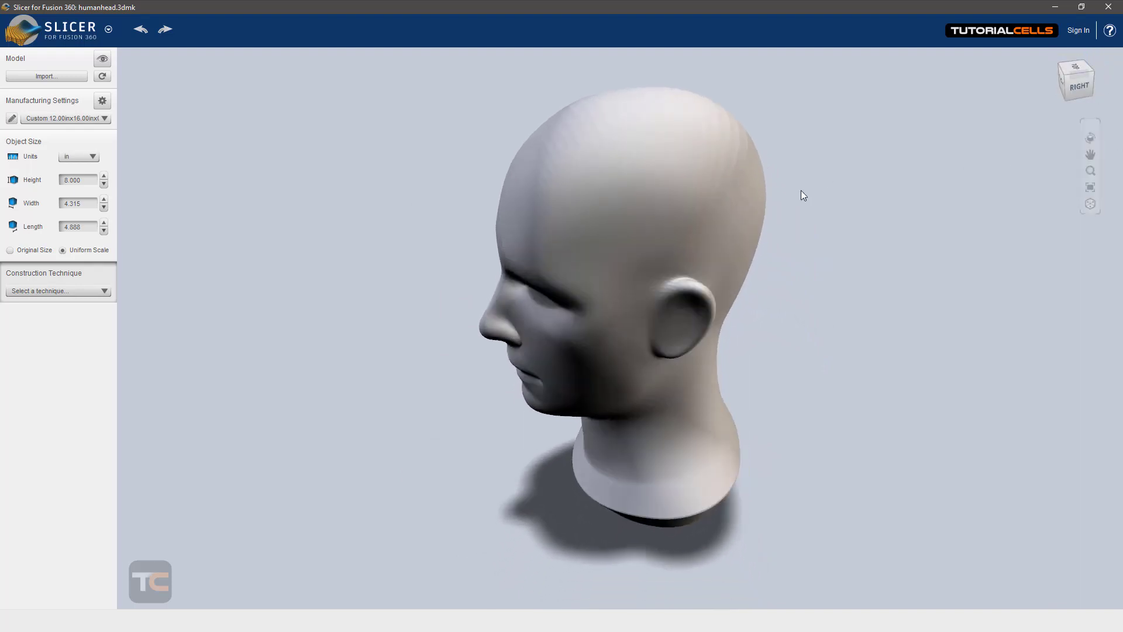
pyautogui.moveTo(802, 191); pyautogui.dragTo(861, 200, button='right')
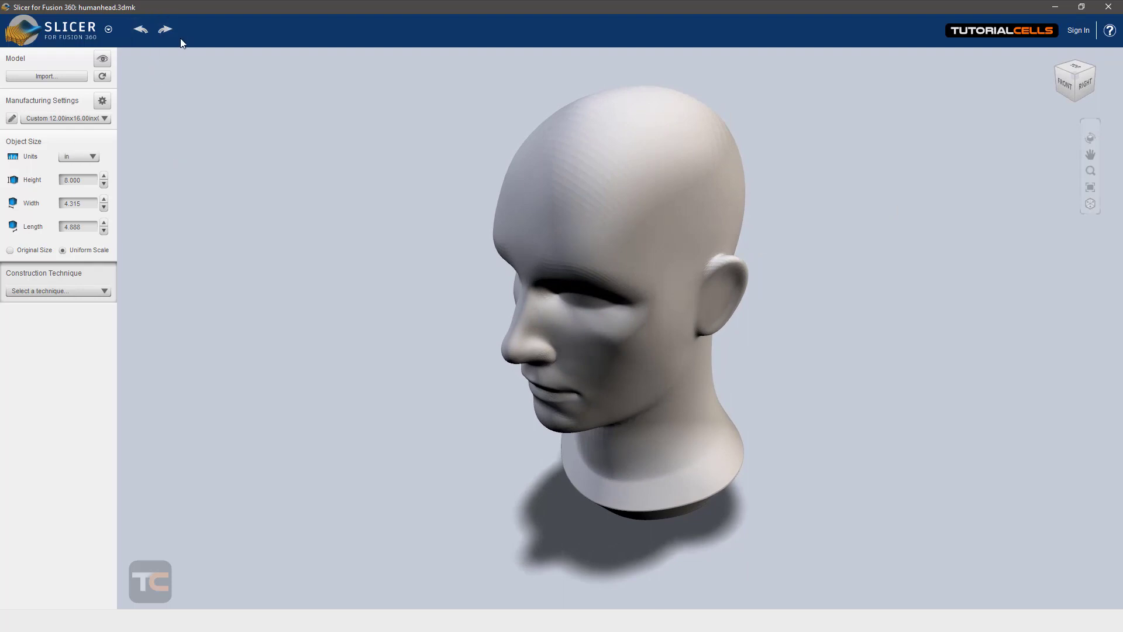
# Step: Turn on the original model display and rotate the head in four quarter turns back to upright
pyautogui.click(101, 60)
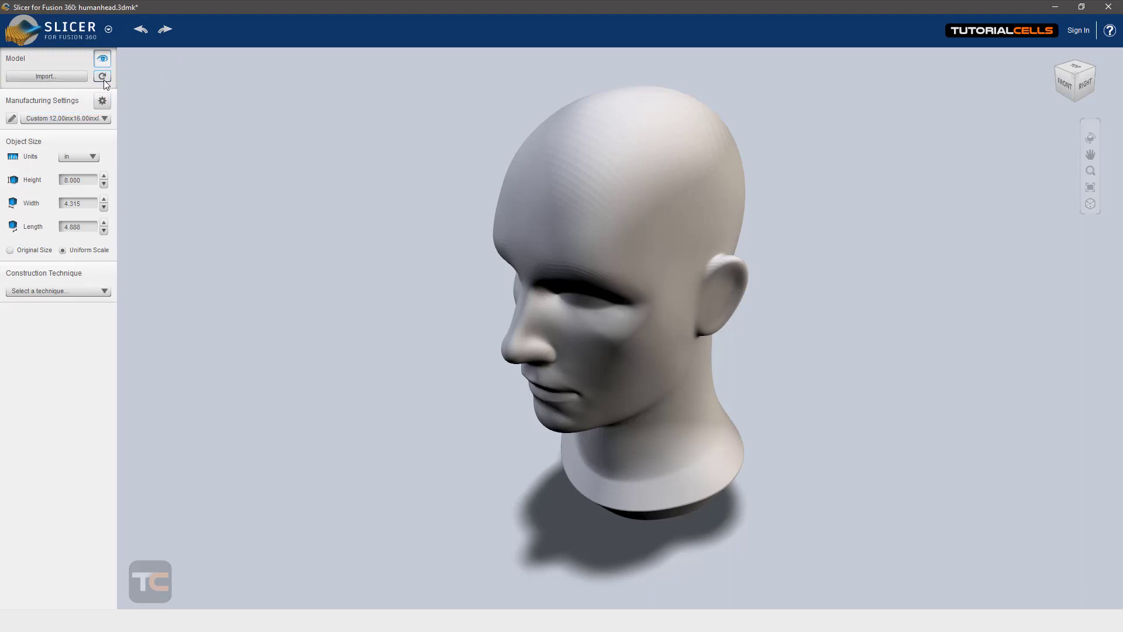
pyautogui.click(103, 78)
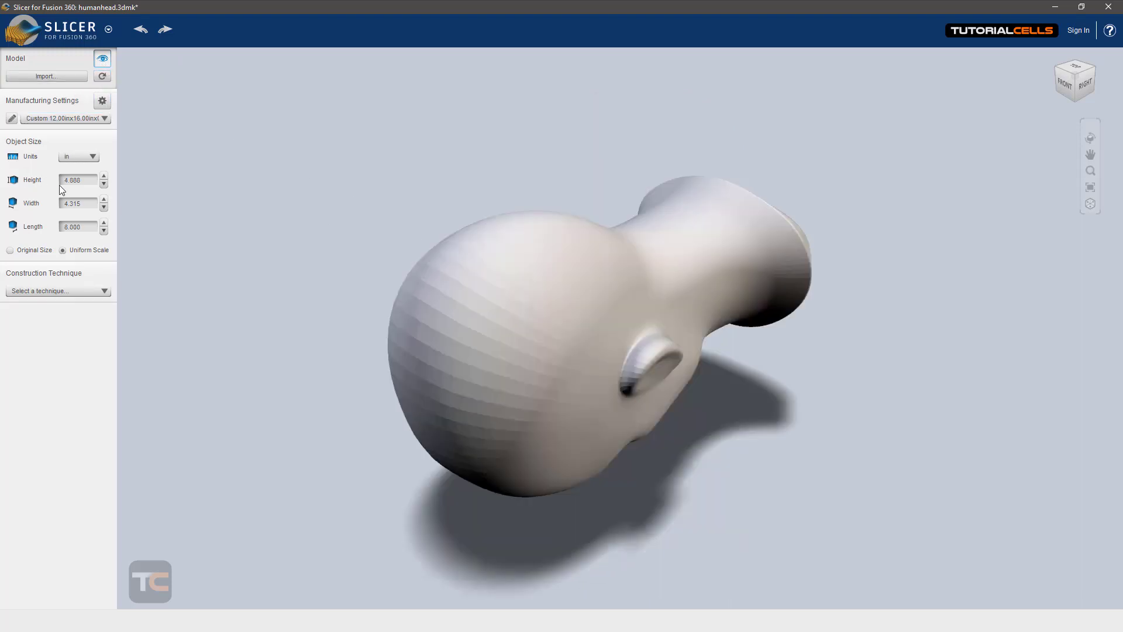
pyautogui.click(103, 77)
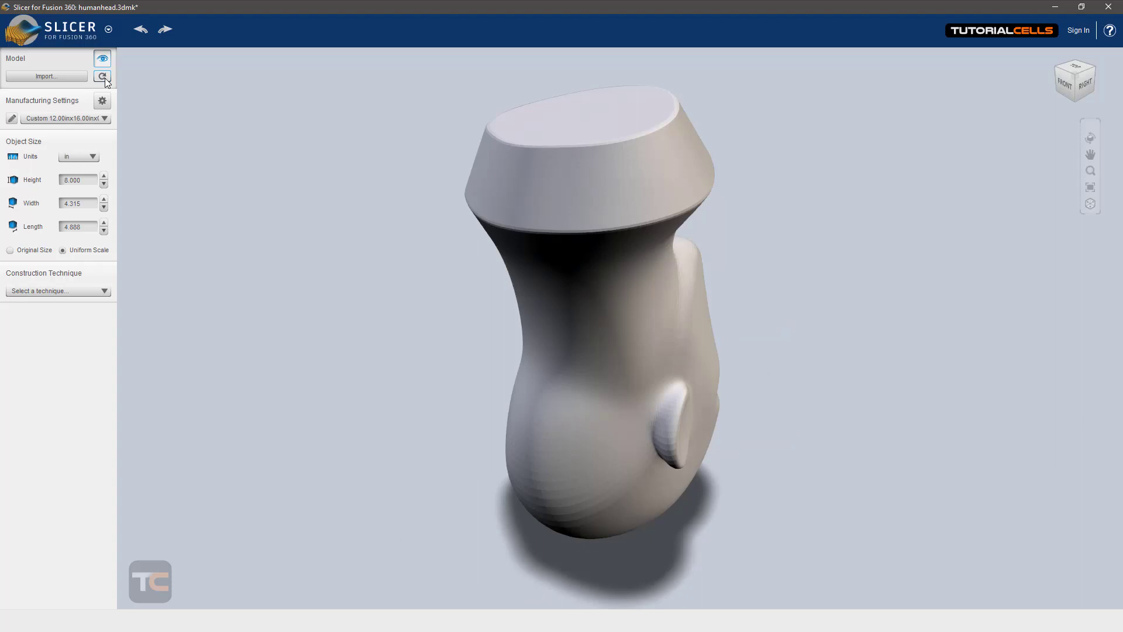
pyautogui.click(103, 77)
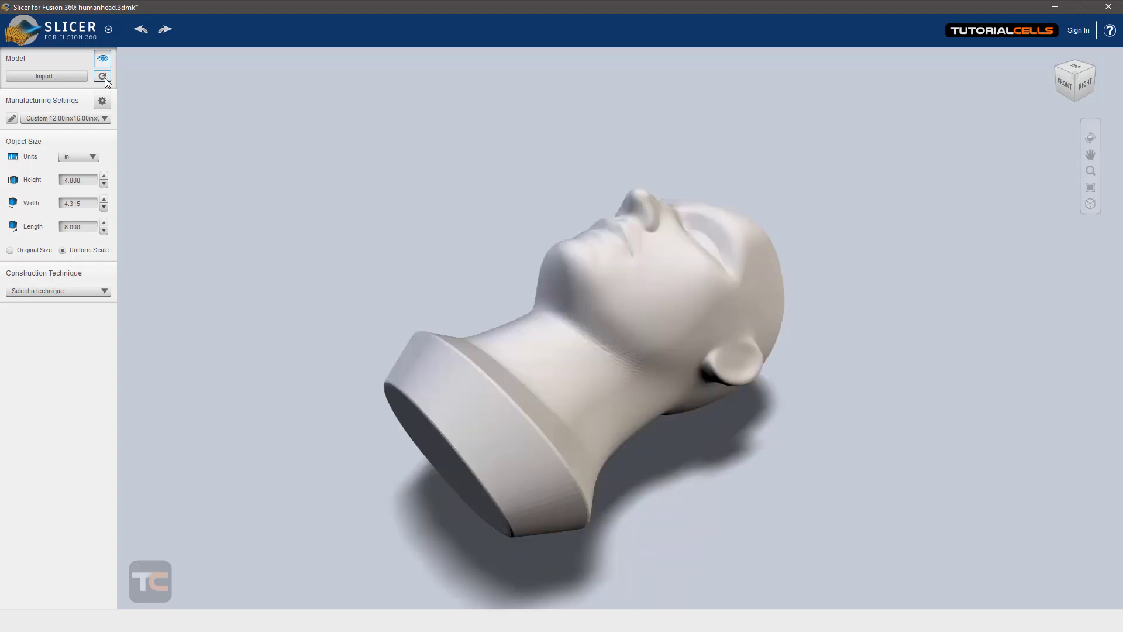
pyautogui.click(103, 77)
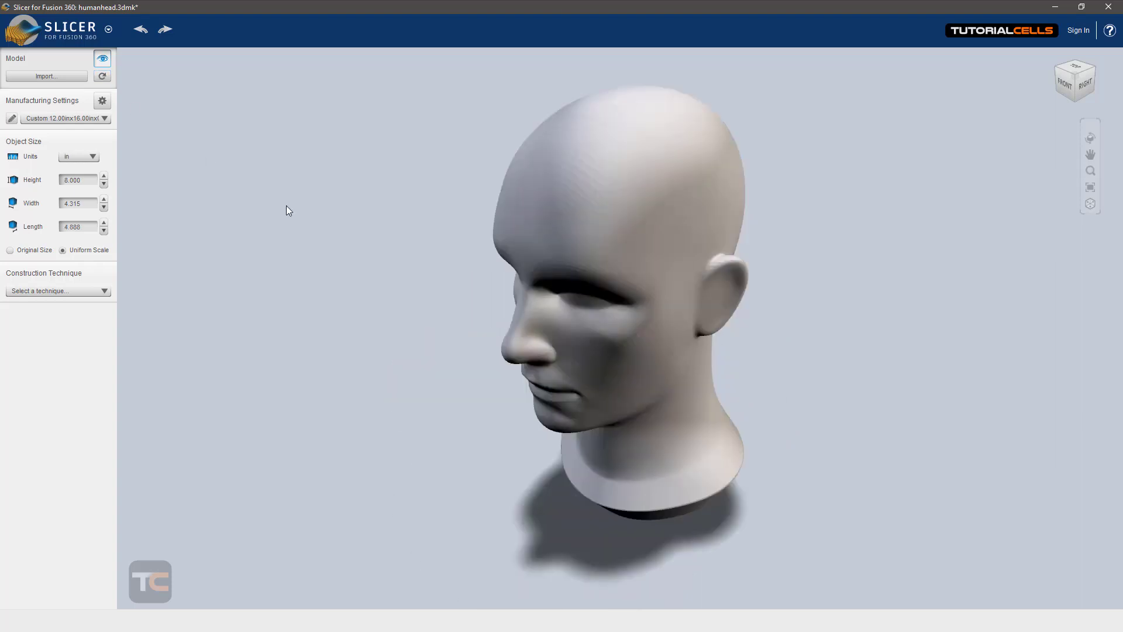
pyautogui.moveTo(517, 279); pyautogui.dragTo(577, 271, button='middle')
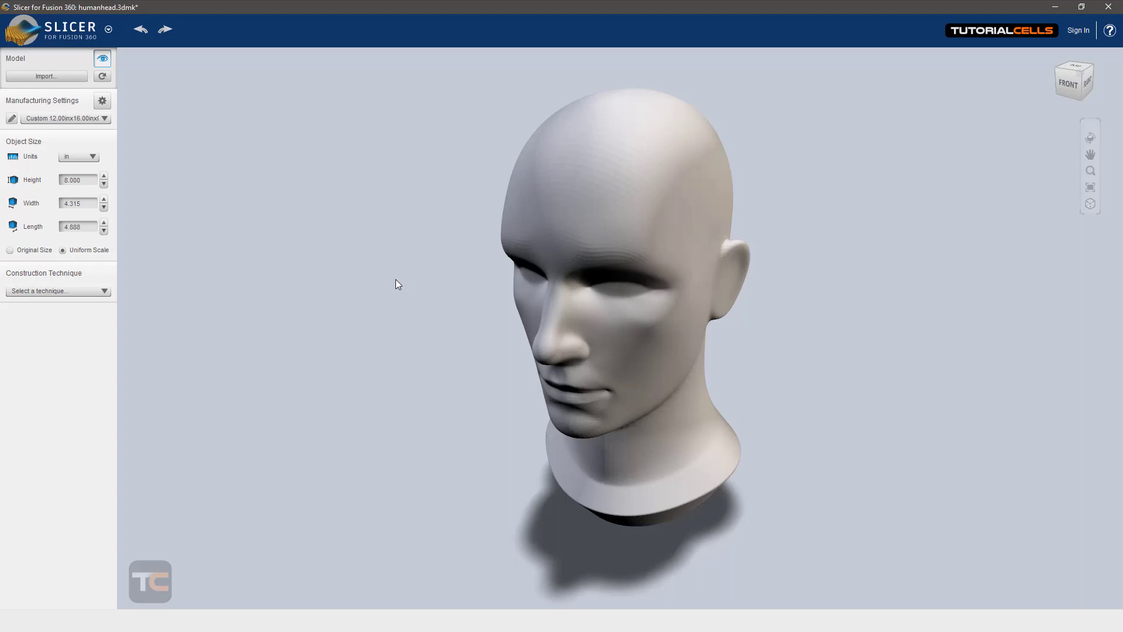
pyautogui.click(30, 76)
pyautogui.click(717, 402)
# Step: Show the material size settings and examine the manufacturing presets, from the standard sheet sizes to the custom "my size" preset
pyautogui.click(101, 101)
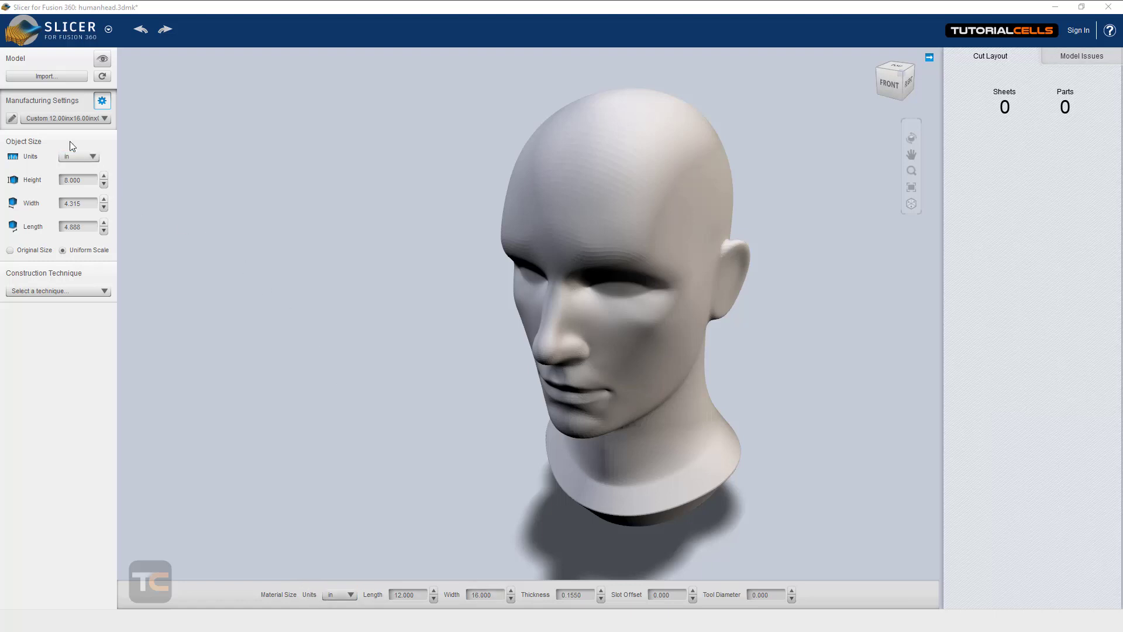
pyautogui.click(12, 119)
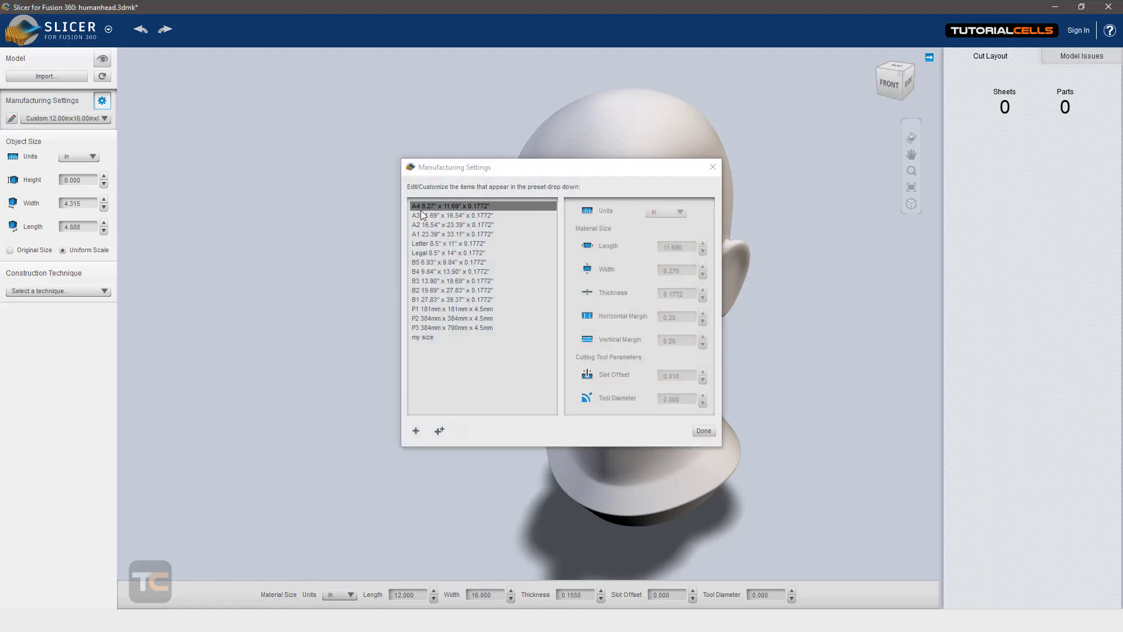
pyautogui.moveTo(471, 167); pyautogui.dragTo(460, 160)
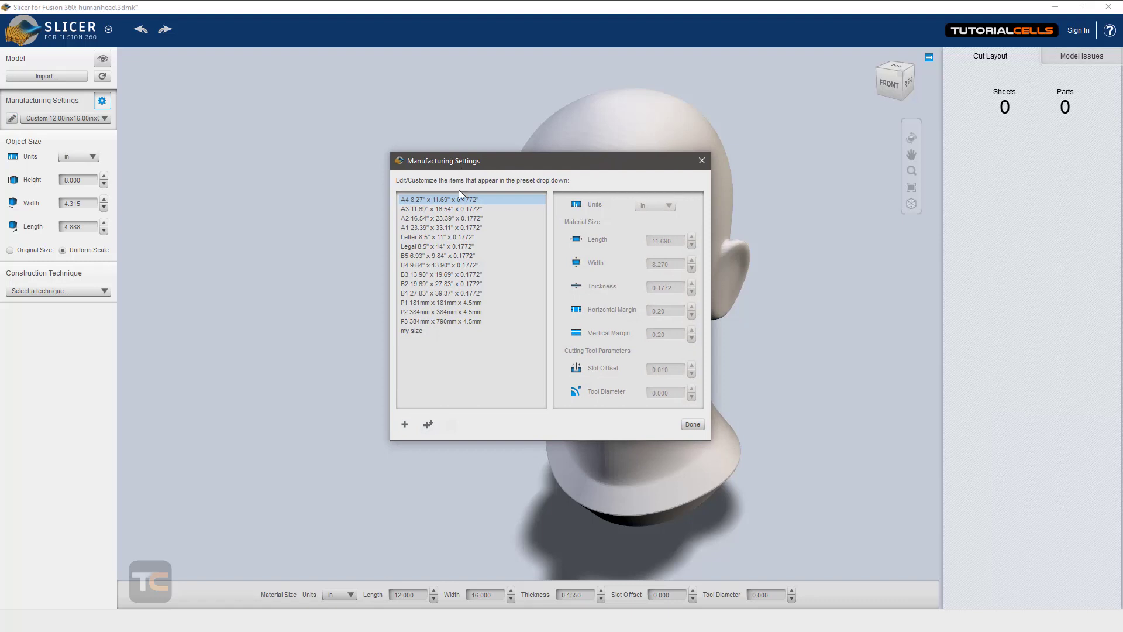
pyautogui.click(456, 237)
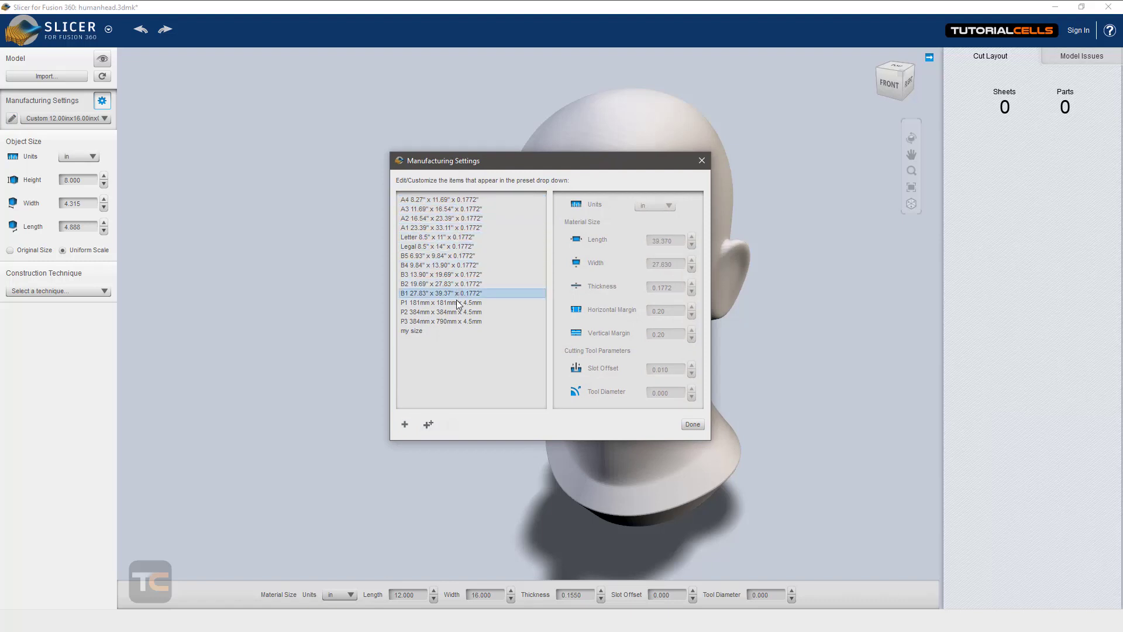
pyautogui.click(434, 331)
pyautogui.click(434, 331)
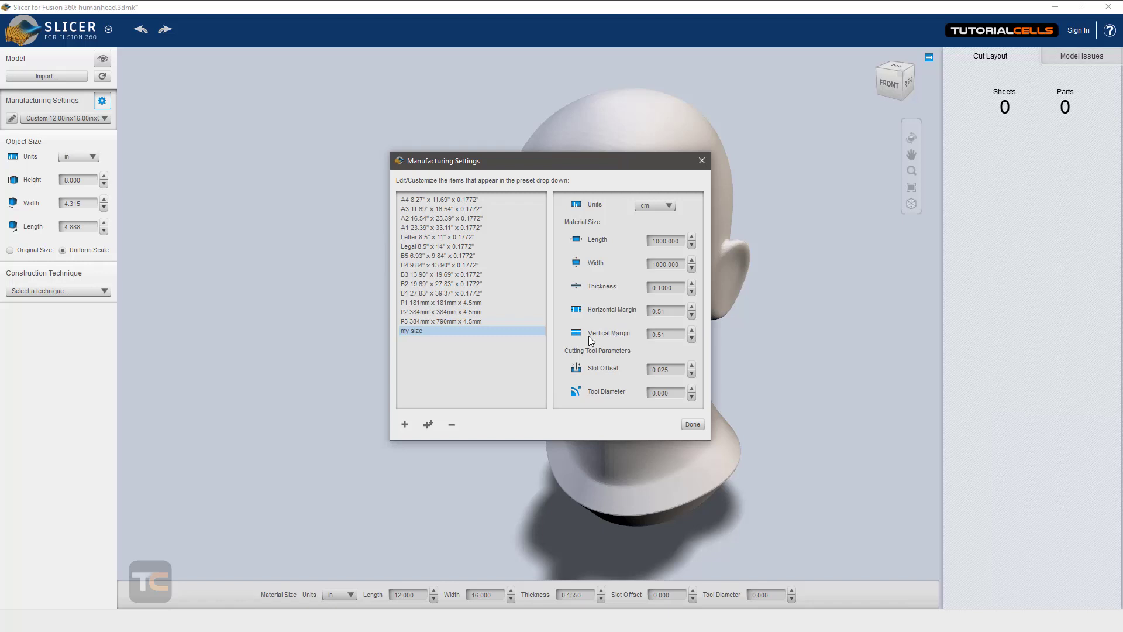
pyautogui.click(690, 425)
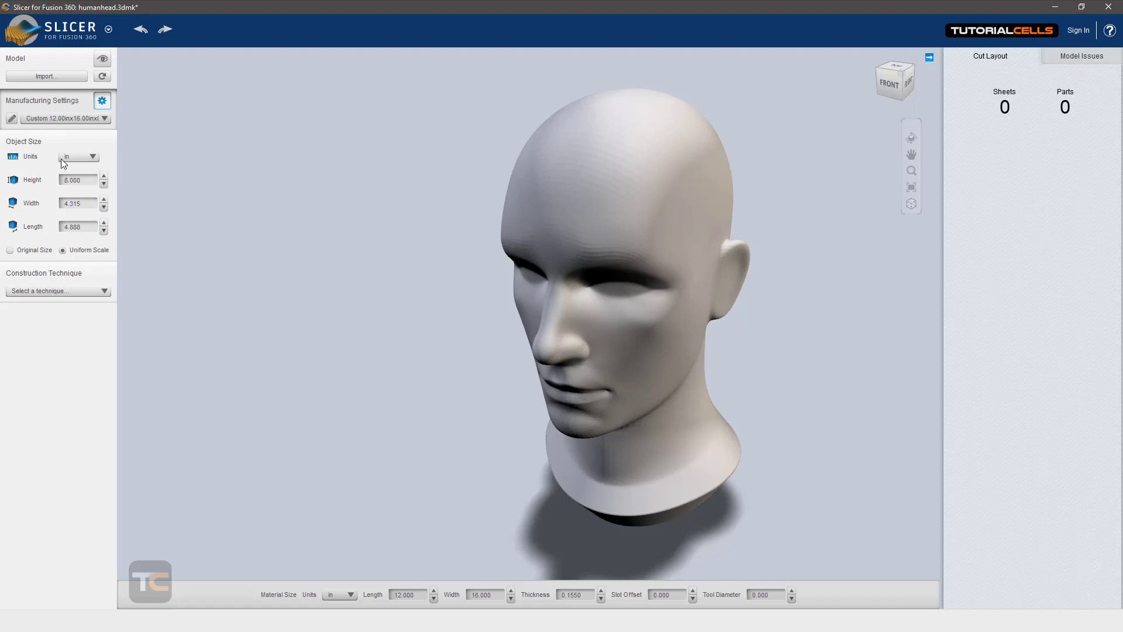
# Step: Set the object size units to cm and use the model's original size
pyautogui.click(80, 158)
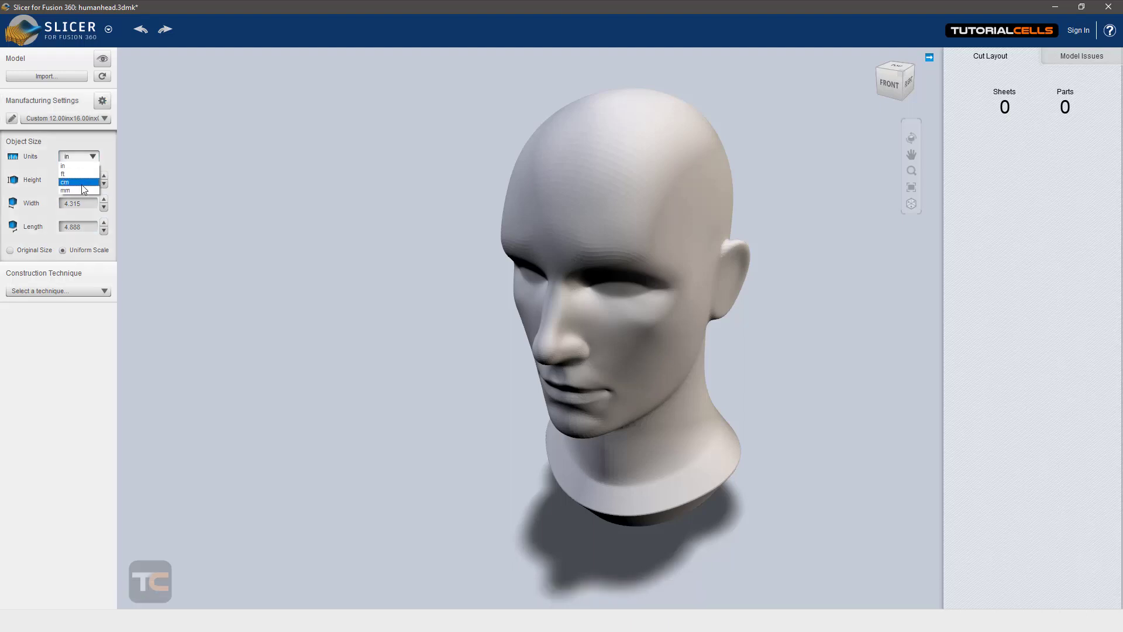
pyautogui.click(82, 182)
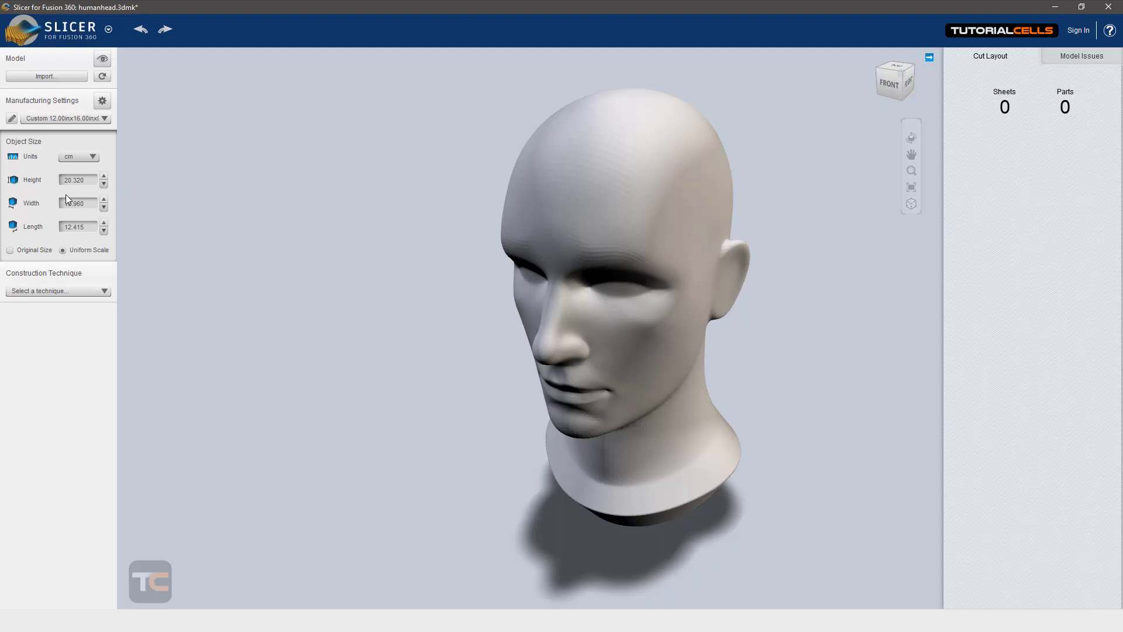
pyautogui.click(24, 252)
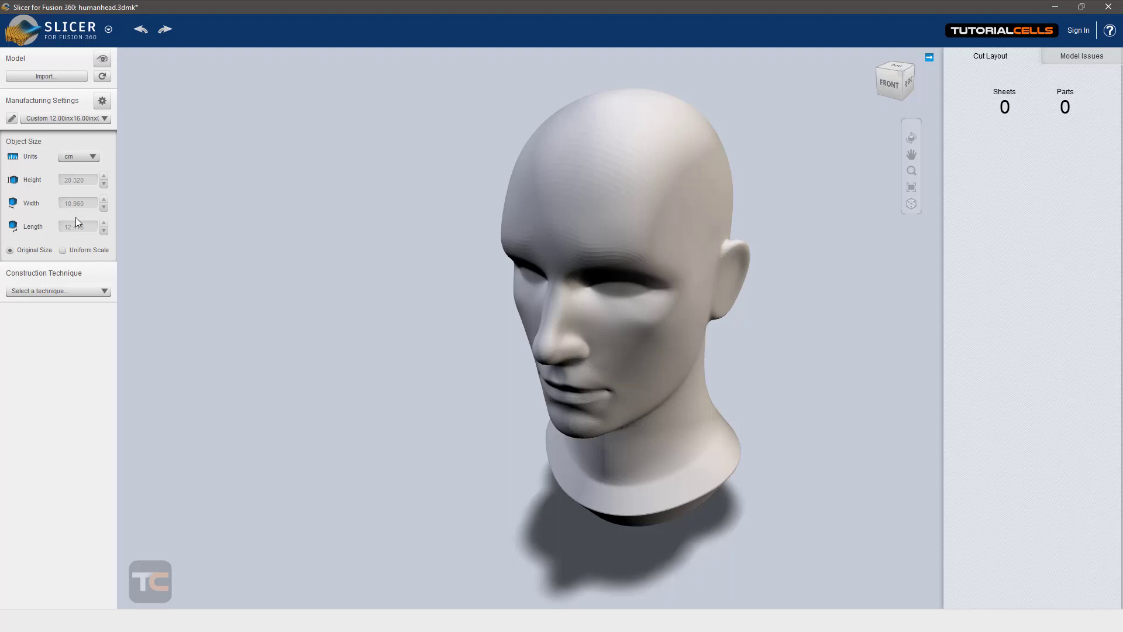
# Step: Apply the Stacked Slices construction technique to the head and examine the layered result from a higher angle
pyautogui.click(65, 291)
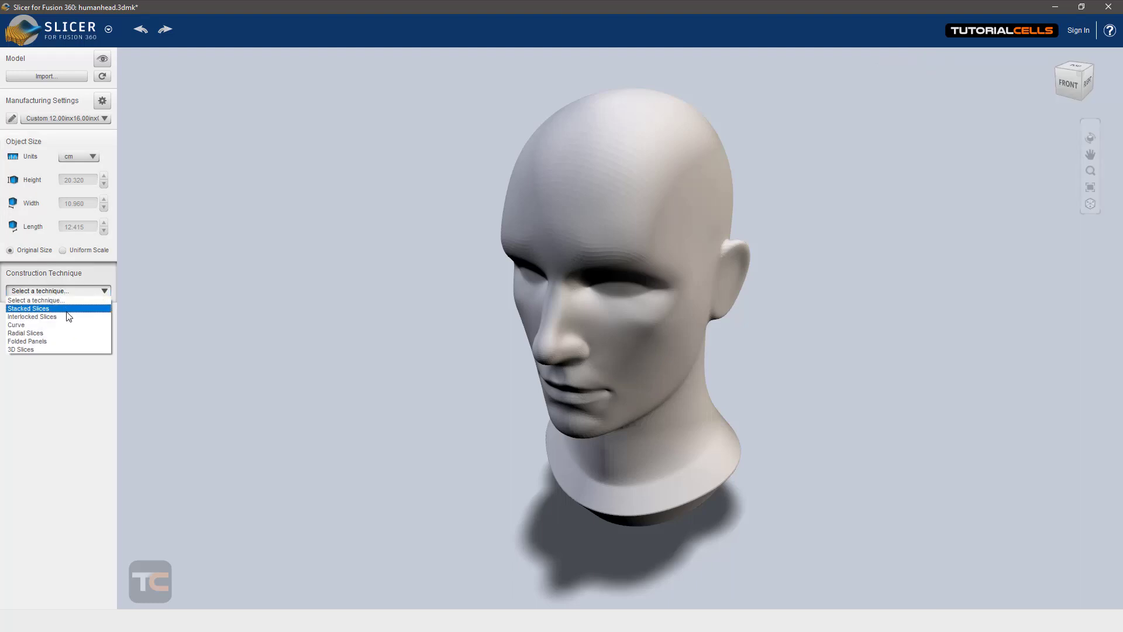
pyautogui.click(68, 310)
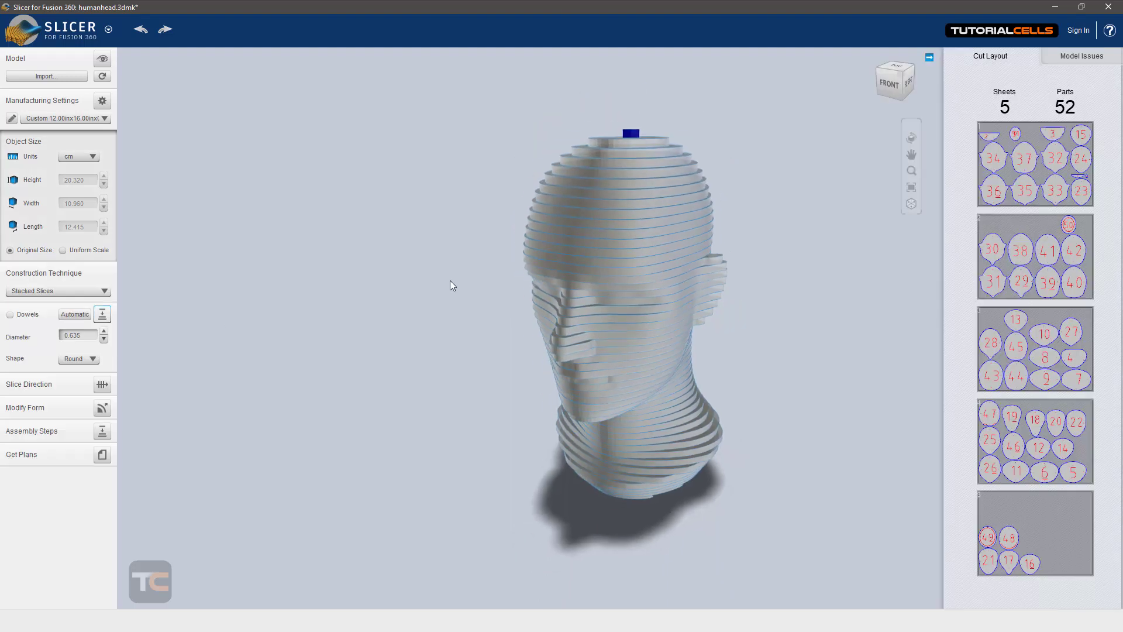
pyautogui.moveTo(616, 229); pyautogui.dragTo(690, 147)
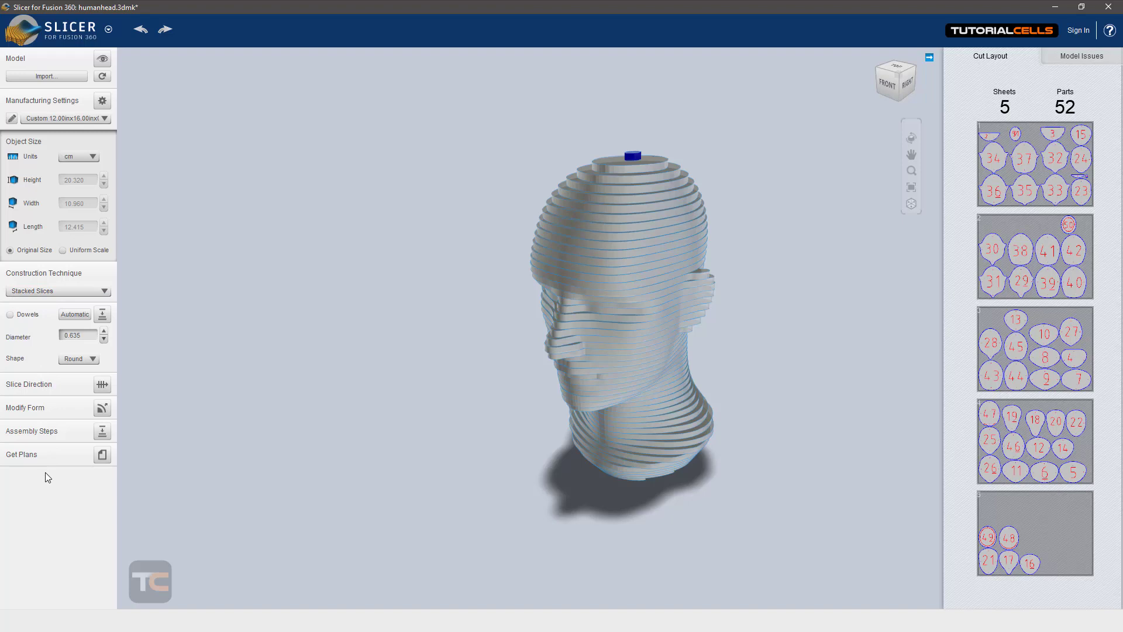
# Step: Change the construction technique to Interlocked Slices and examine the crossing slices of the head
pyautogui.click(76, 291)
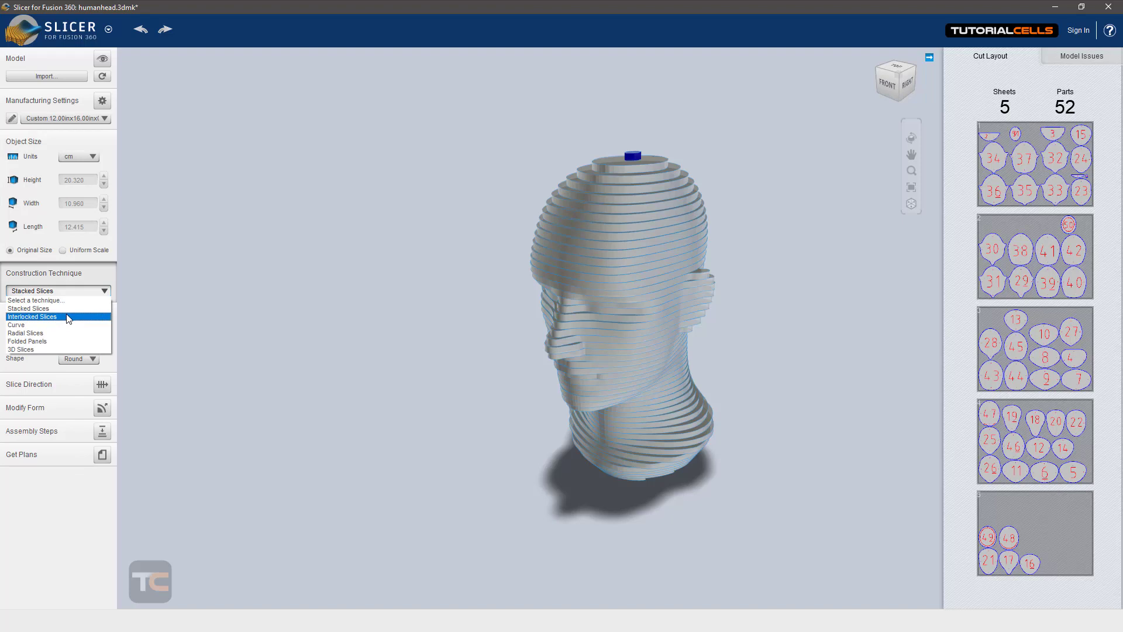
pyautogui.click(69, 318)
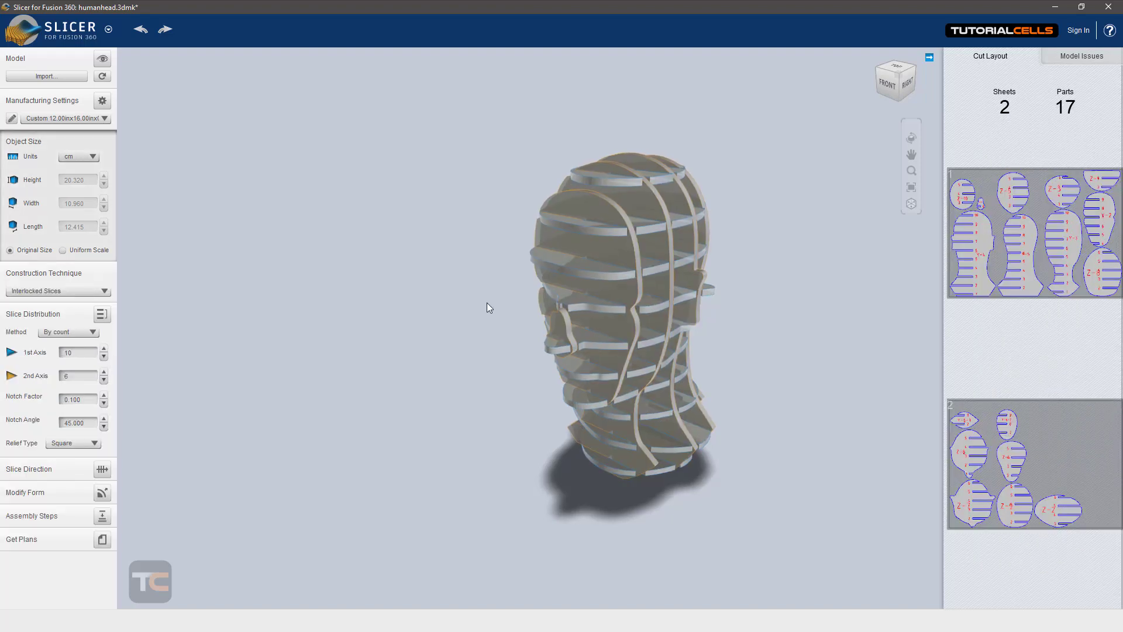
pyautogui.moveTo(486, 309); pyautogui.dragTo(519, 300)
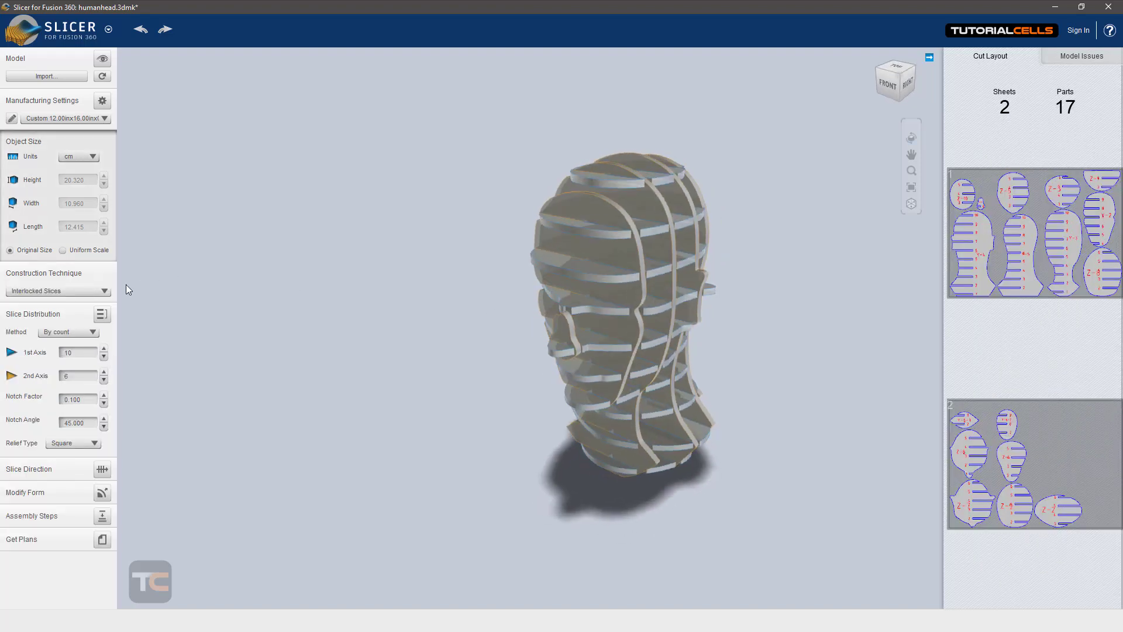
# Step: Try the Curve and Radial Slices construction techniques on the head, and examine the radial result from above
pyautogui.click(94, 292)
pyautogui.click(81, 327)
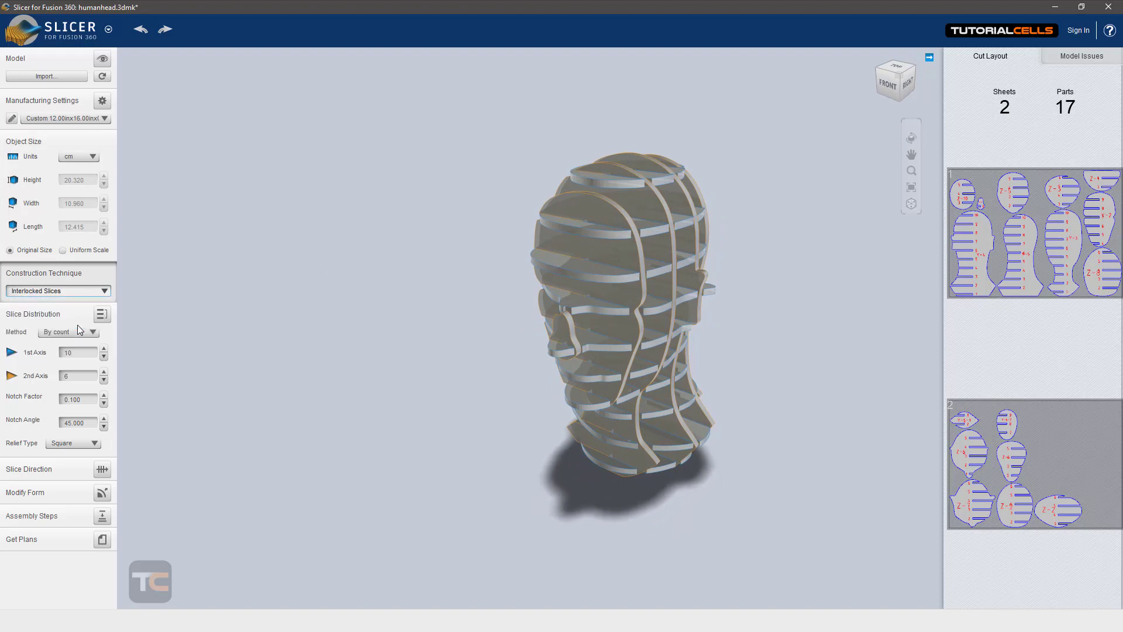
pyautogui.click(81, 290)
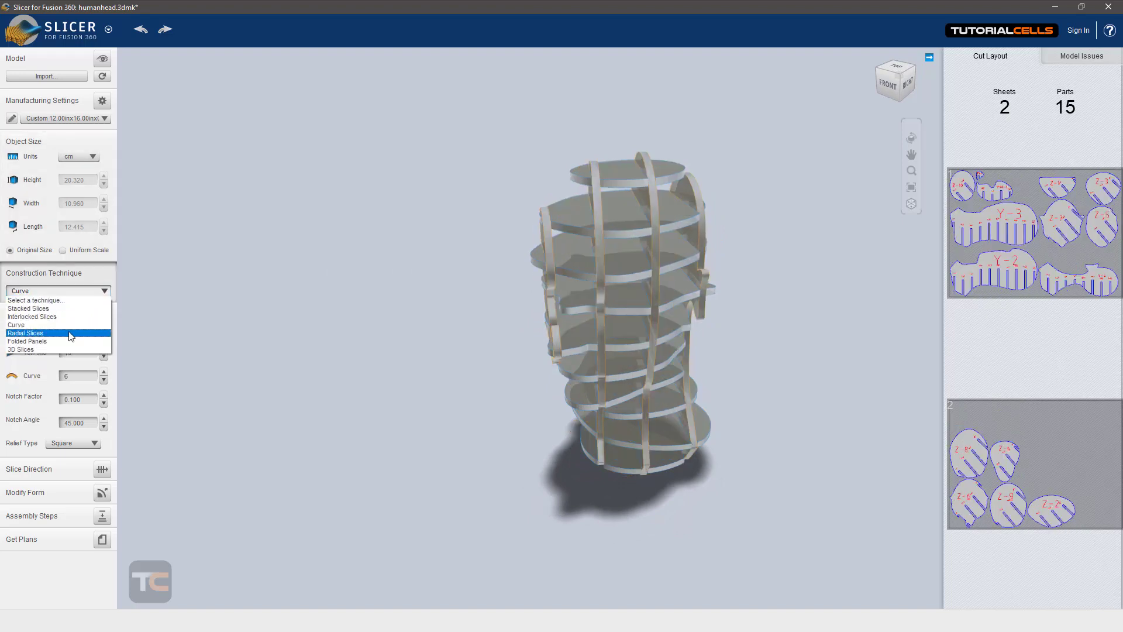
pyautogui.click(71, 332)
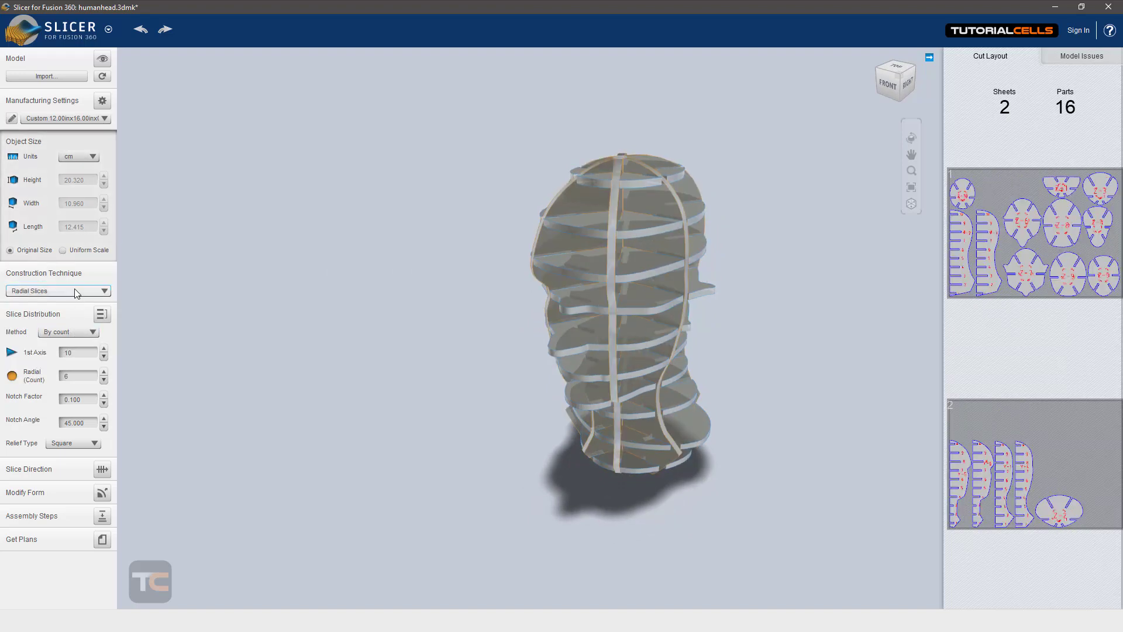
pyautogui.moveTo(603, 254)
pyautogui.mouseDown(button='right')
pyautogui.moveTo(594, 340)
pyautogui.moveTo(598, 268)
pyautogui.mouseUp(button='right')
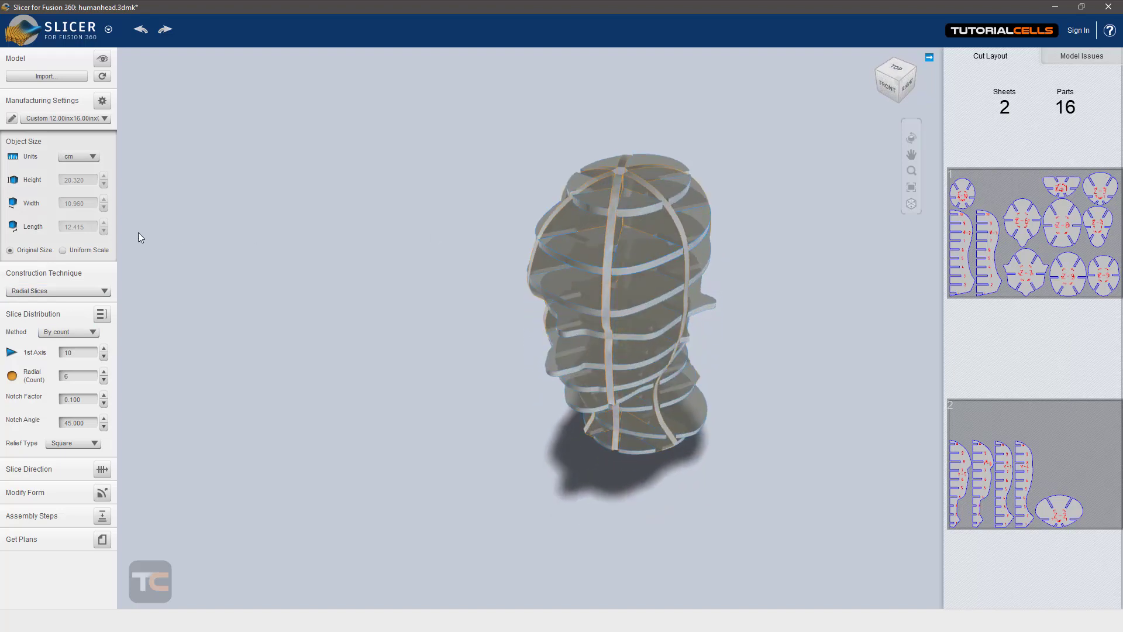
# Step: Change the construction technique to Folded Panels and examine the faceted head from a lower angle
pyautogui.click(53, 289)
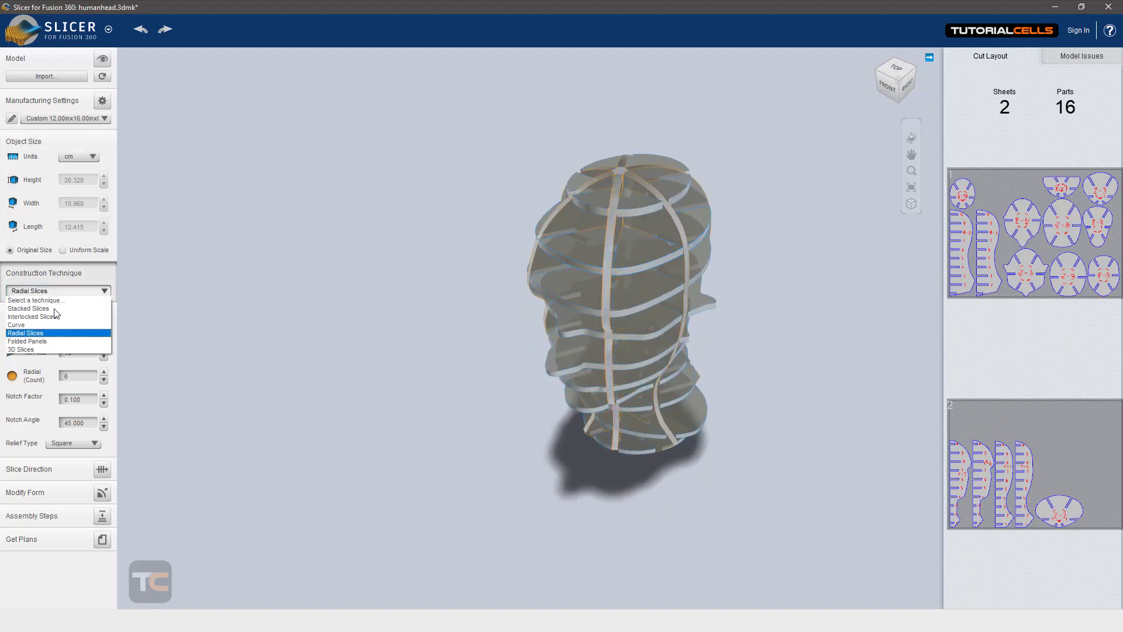
pyautogui.click(60, 342)
pyautogui.moveTo(388, 321); pyautogui.dragTo(578, 245, button='right')
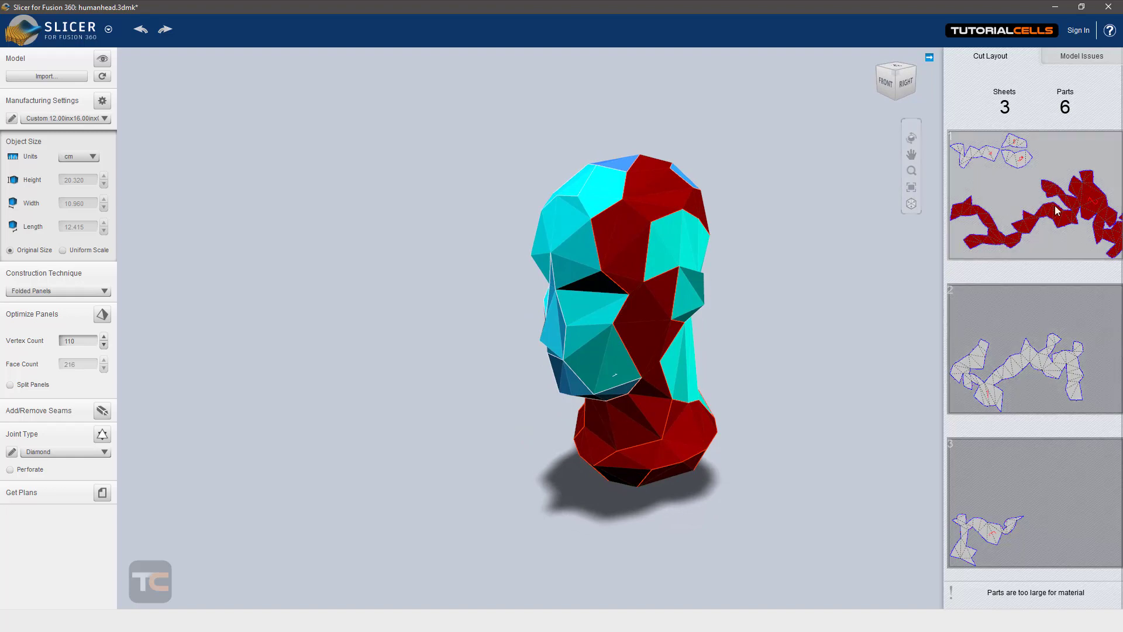
# Step: Change the construction technique to 3D Slices and examine the sliced head up close, from the side and from above
pyautogui.click(39, 292)
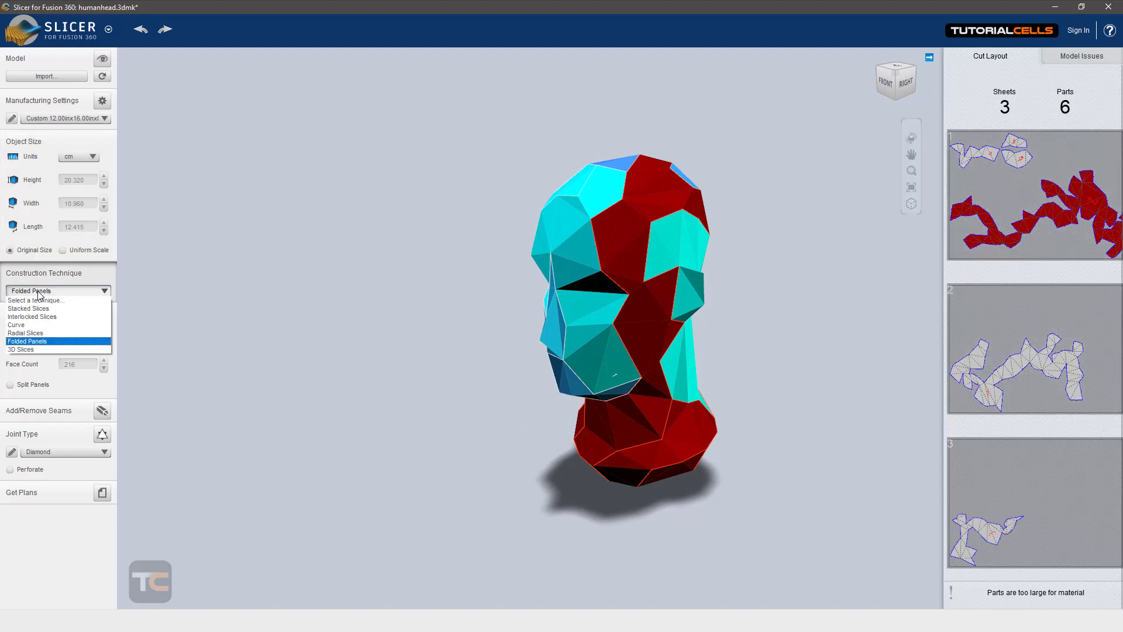
pyautogui.click(53, 351)
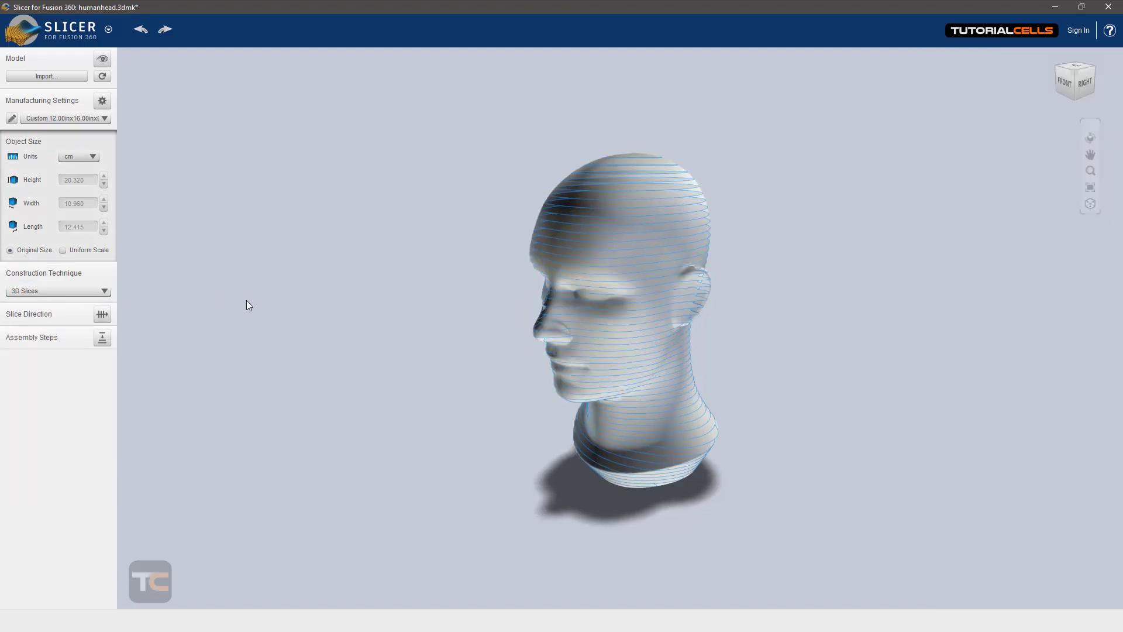
pyautogui.moveTo(595, 304); pyautogui.dragTo(636, 331)
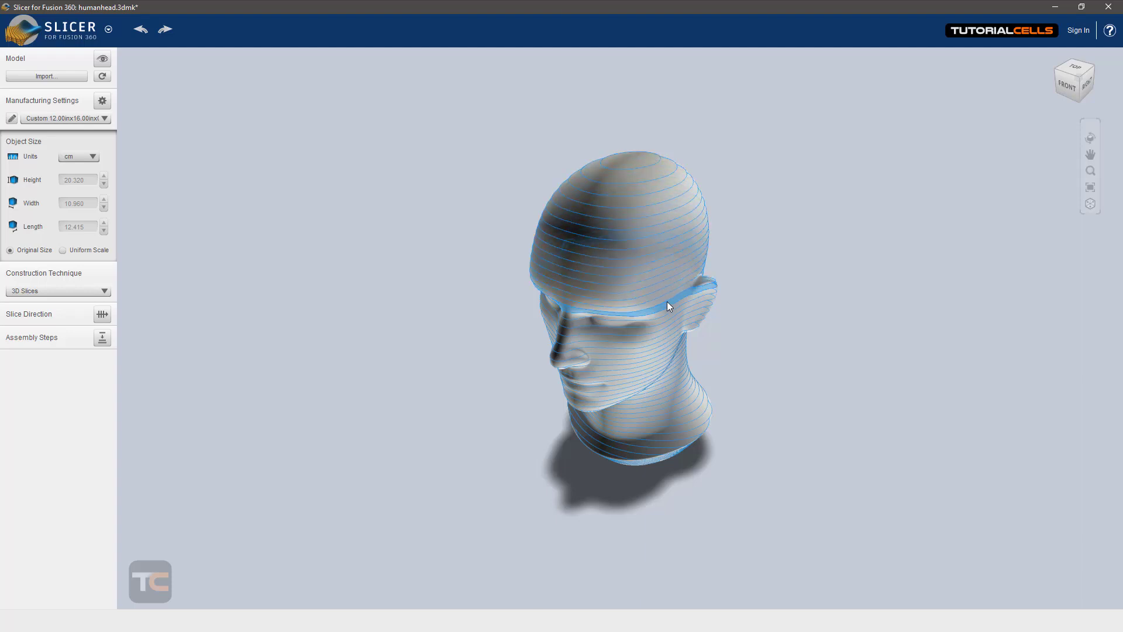
pyautogui.scroll(3, 655, 340)
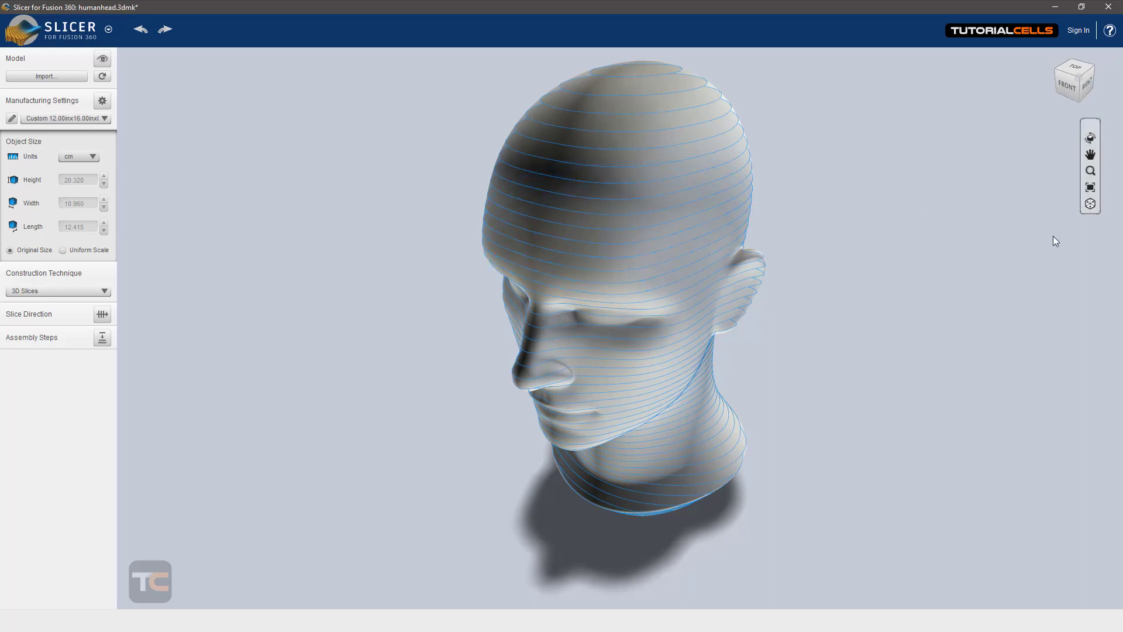
pyautogui.moveTo(755, 282); pyautogui.dragTo(661, 407)
pyautogui.scroll(-2, 567, 341)
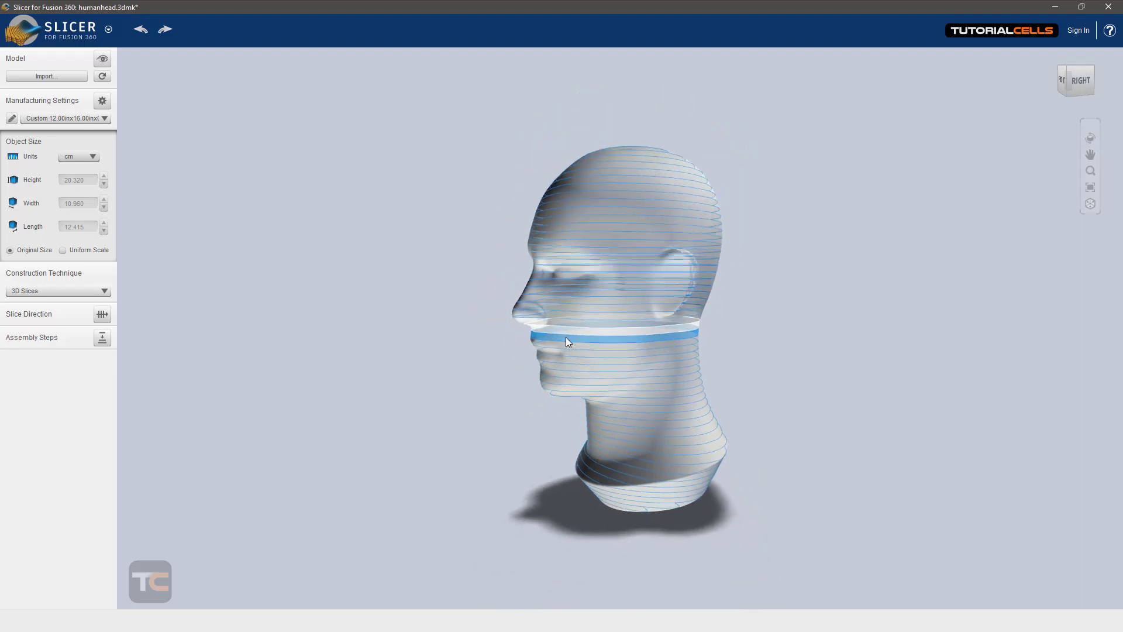
pyautogui.moveTo(613, 359); pyautogui.dragTo(664, 383)
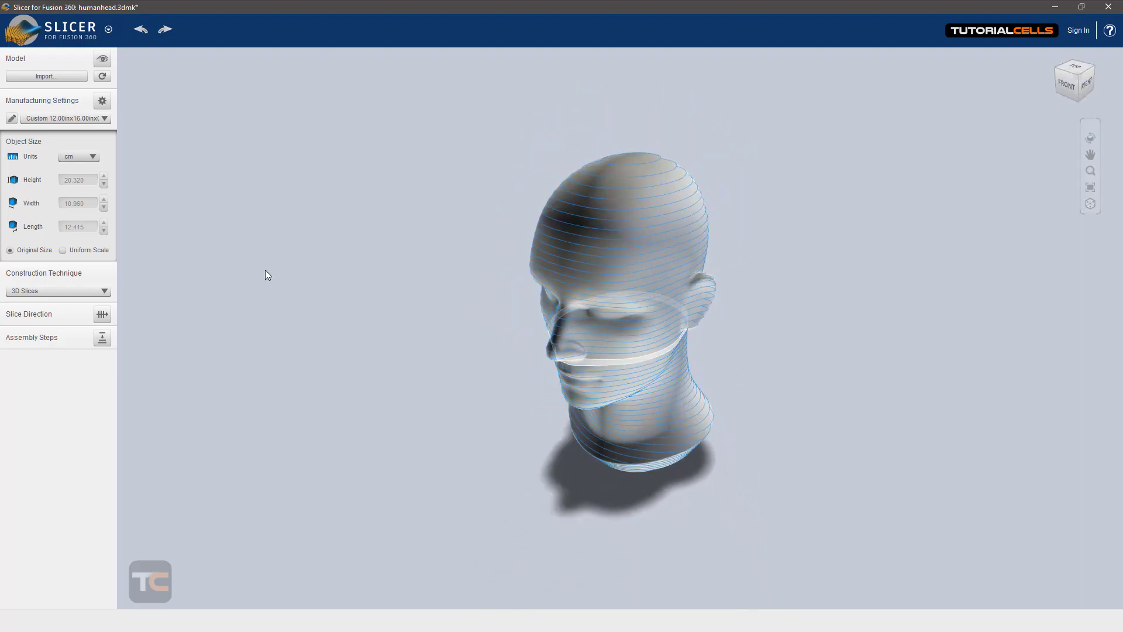
# Step: Set the construction technique back to Stacked Slices and display the cutting plans for the head
pyautogui.click(66, 290)
pyautogui.click(58, 308)
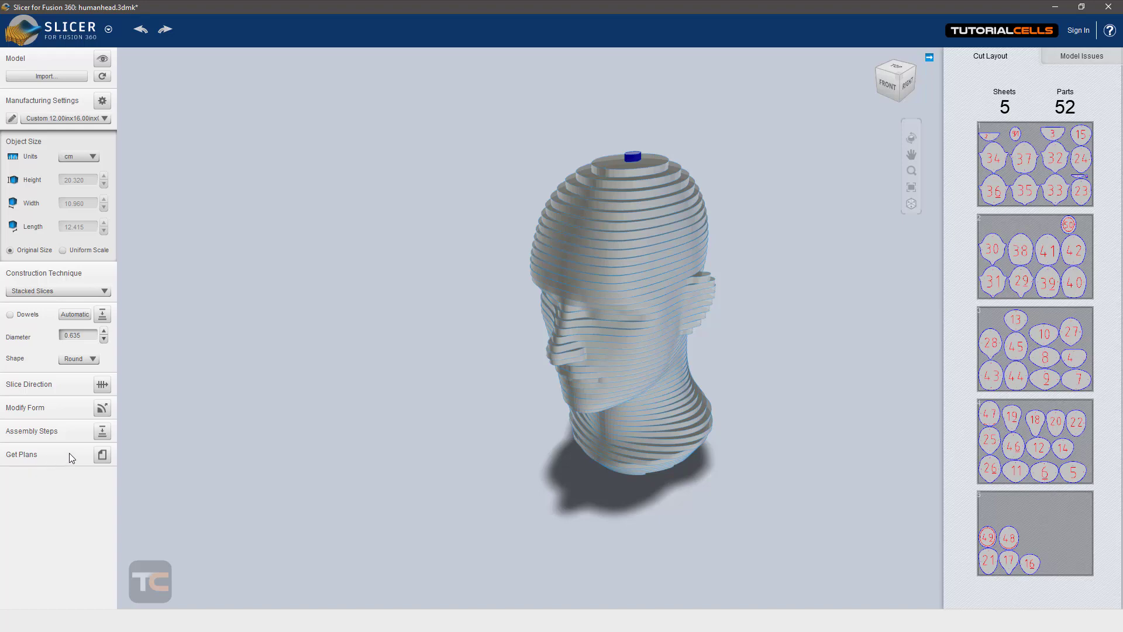
pyautogui.click(102, 454)
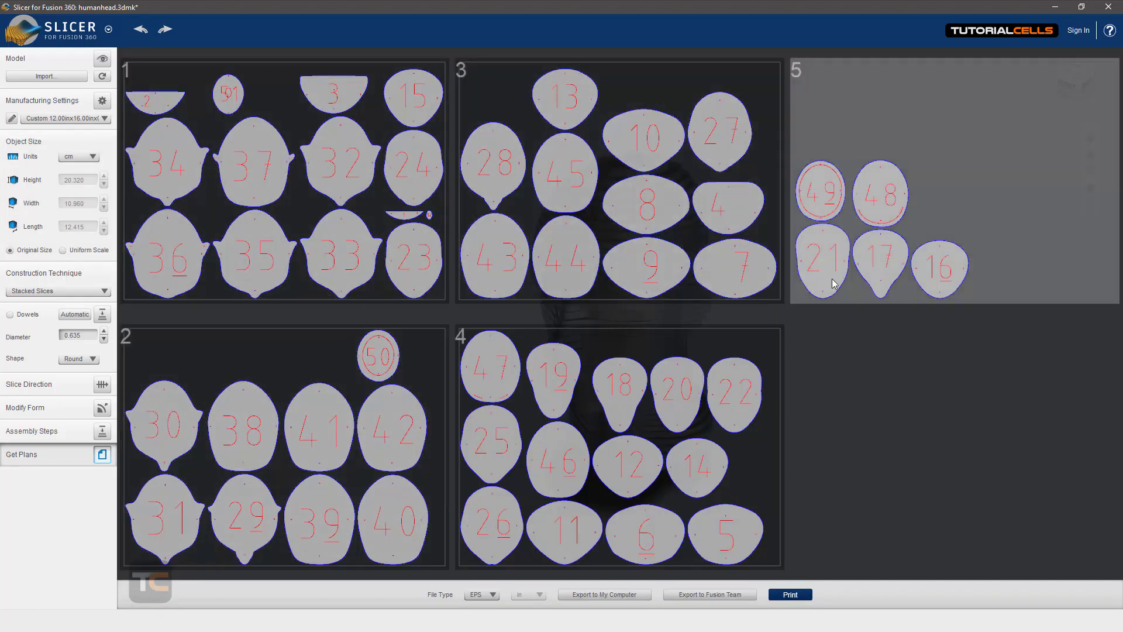
# Step: Examine plan sheets 4 and 1 enlarged, returning to the overview of all sheets after each
pyautogui.click(667, 460)
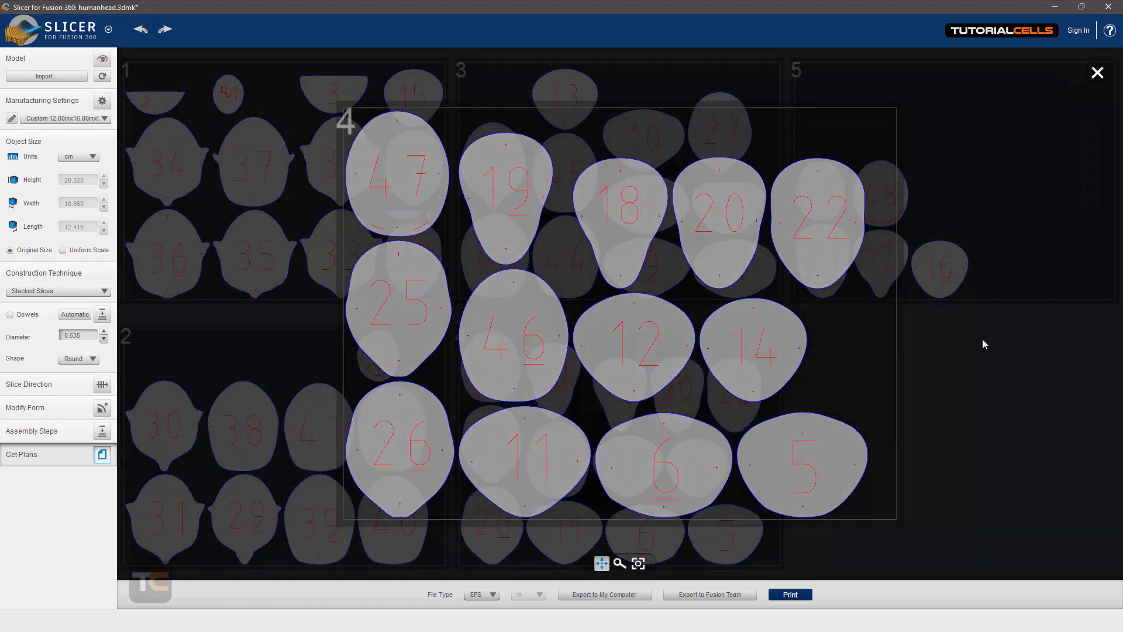
pyautogui.click(982, 344)
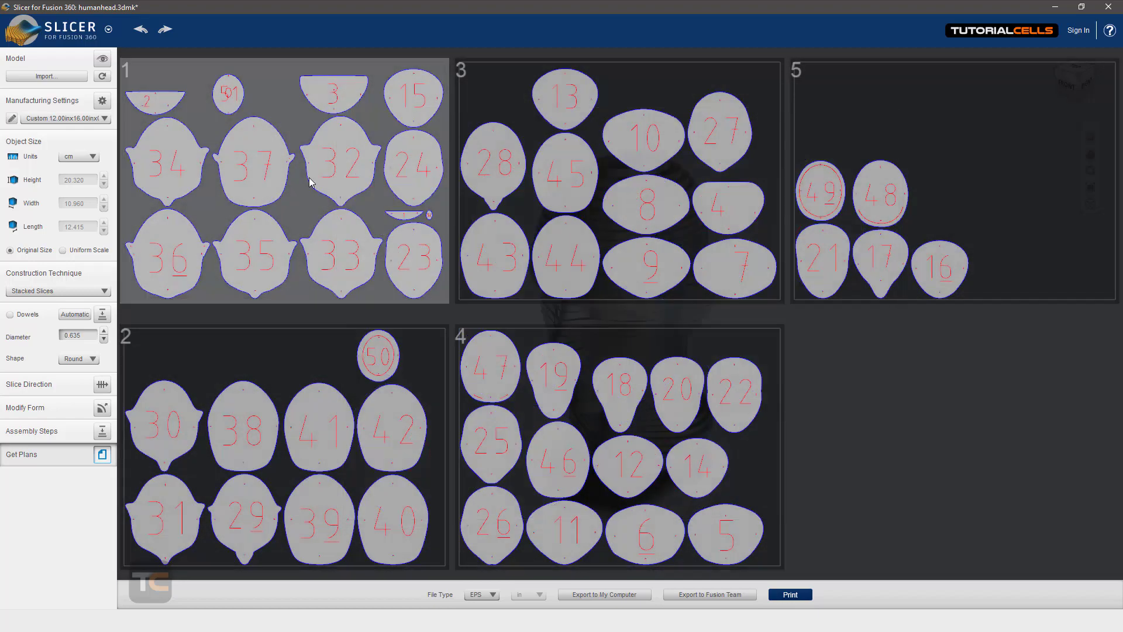
pyautogui.click(262, 179)
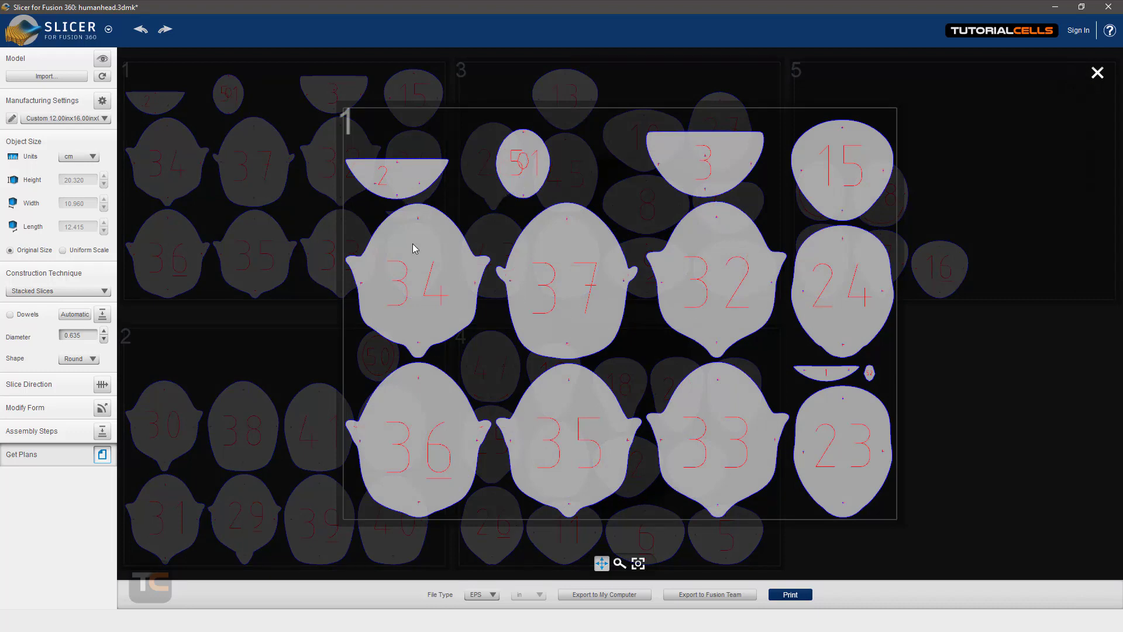
pyautogui.click(989, 202)
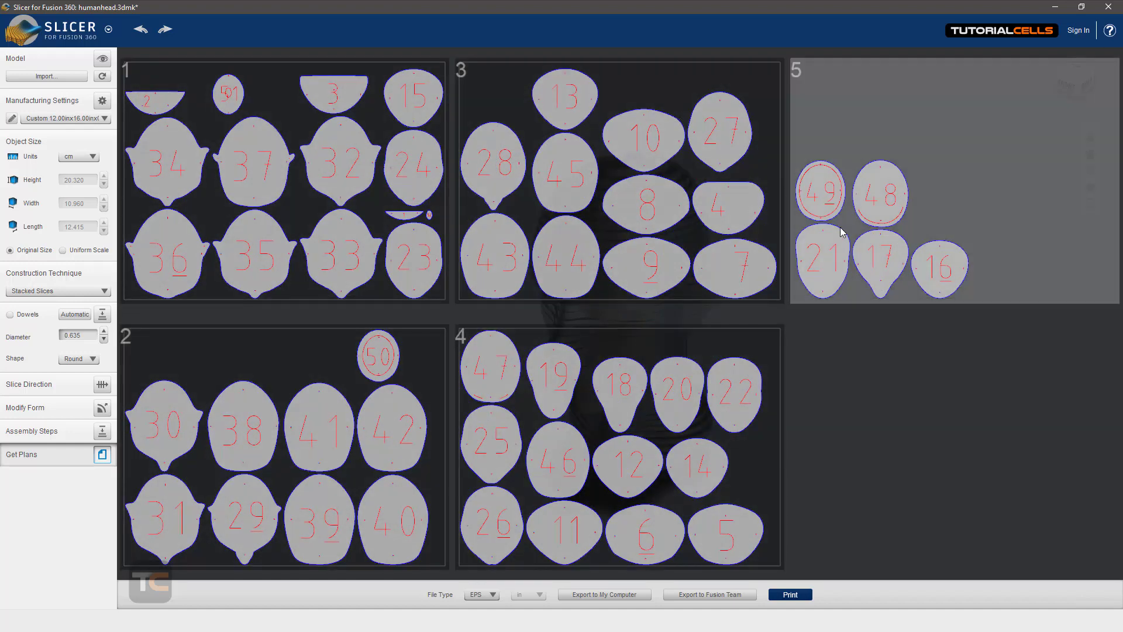
# Step: Set the file type for exporting the plans to DXF
pyautogui.click(478, 595)
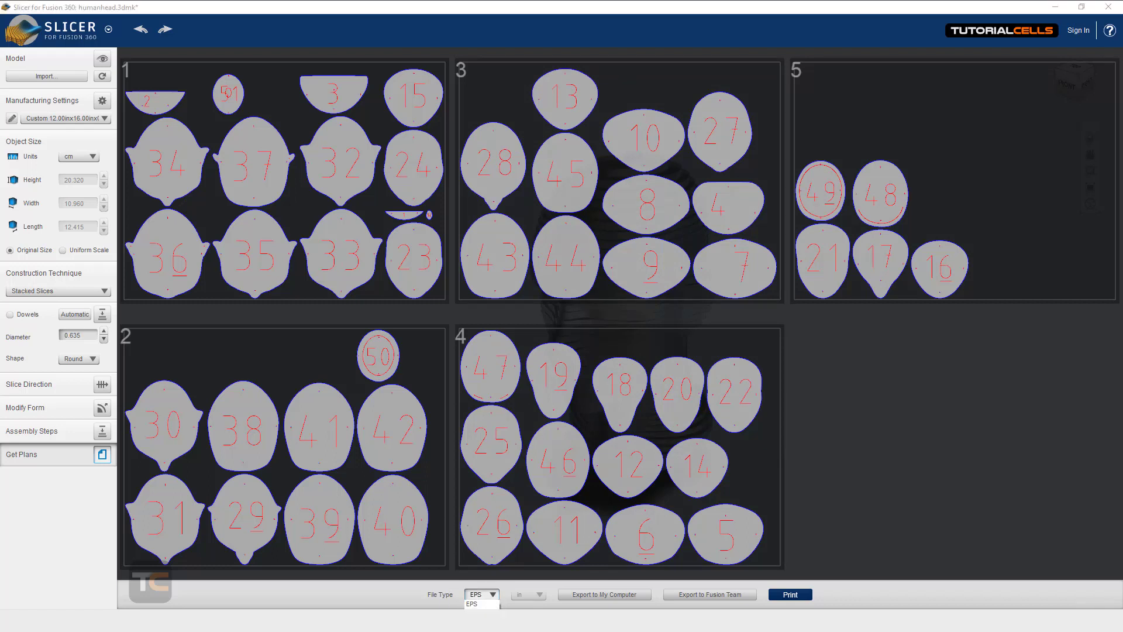
pyautogui.click(480, 622)
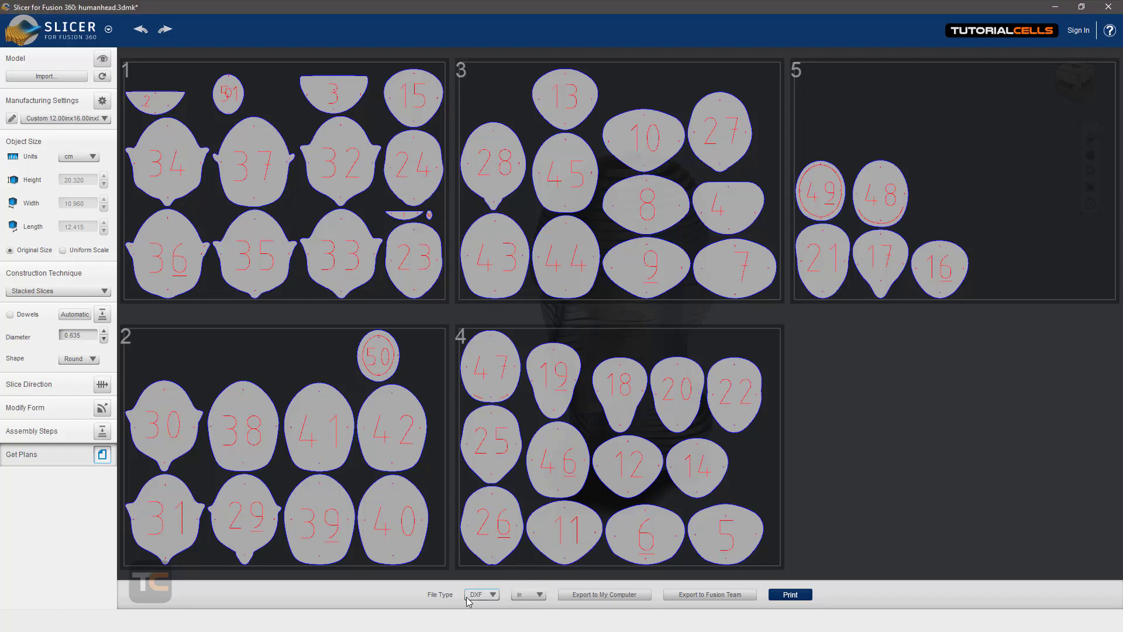
# Step: Review the available measurement units and file types for exporting the plans
pyautogui.click(520, 600)
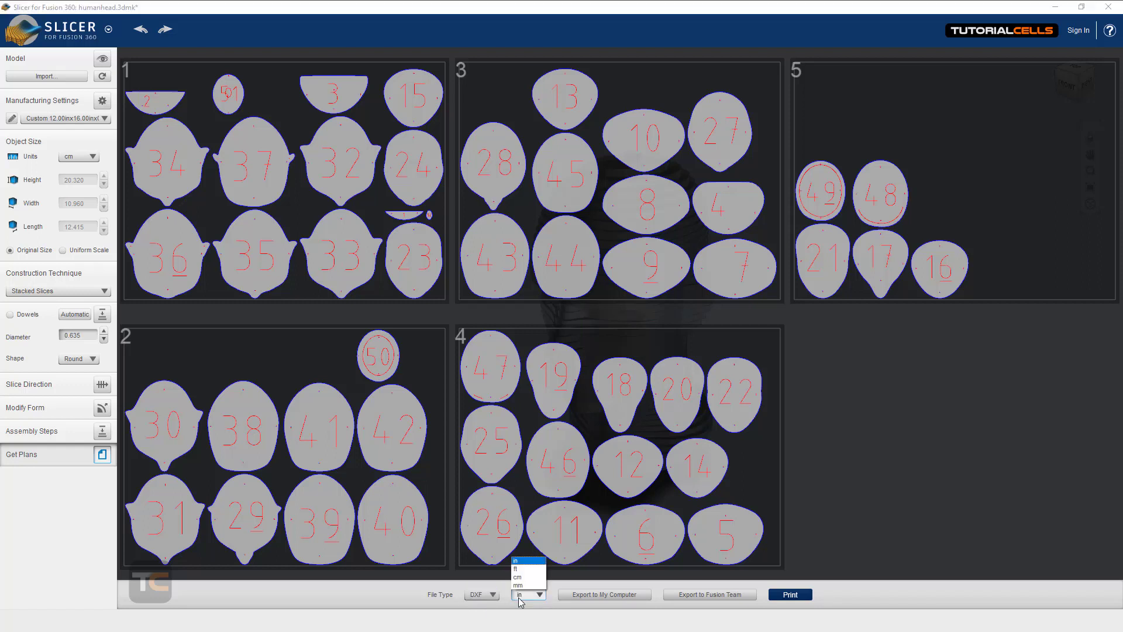
pyautogui.click(492, 597)
pyautogui.click(492, 598)
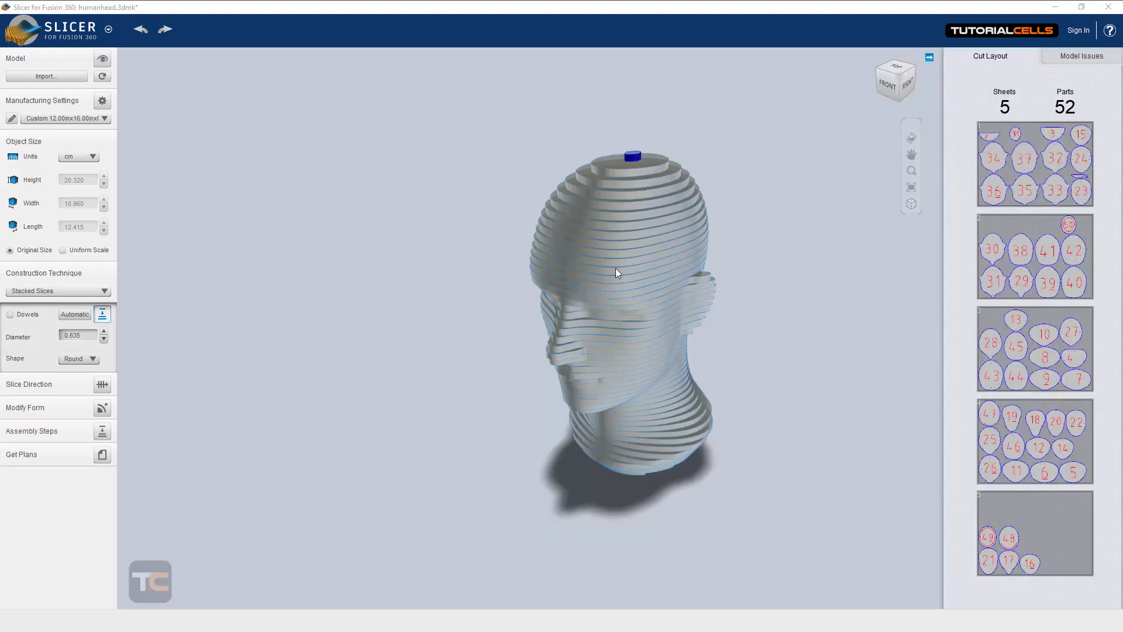
# Step: Display the model issues for the stacked head and examine the blue piece on its crown from above and the side
pyautogui.moveTo(616, 273)
pyautogui.mouseDown()
pyautogui.moveTo(492, 244)
pyautogui.moveTo(792, 246)
pyautogui.moveTo(701, 187)
pyautogui.moveTo(532, 226)
pyautogui.moveTo(318, 251)
pyautogui.moveTo(585, 264)
pyautogui.moveTo(631, 279)
pyautogui.moveTo(589, 243)
pyautogui.moveTo(388, 238)
pyautogui.moveTo(618, 251)
pyautogui.mouseUp()
pyautogui.scroll(2, 631, 279)
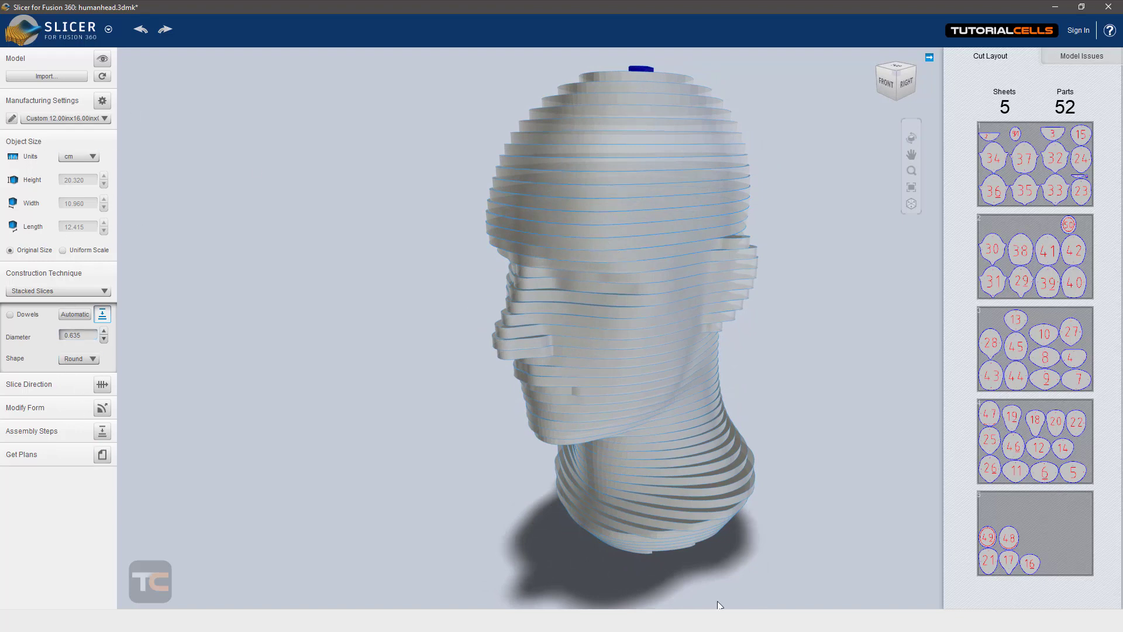
pyautogui.click(1076, 58)
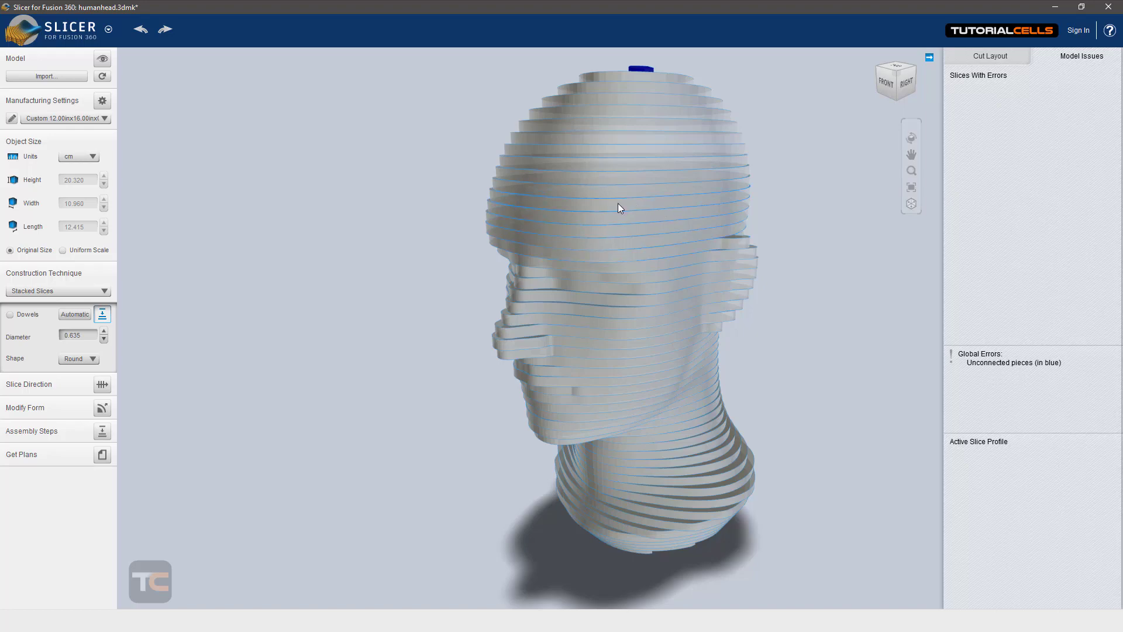
pyautogui.moveTo(617, 203); pyautogui.dragTo(614, 283, button='middle')
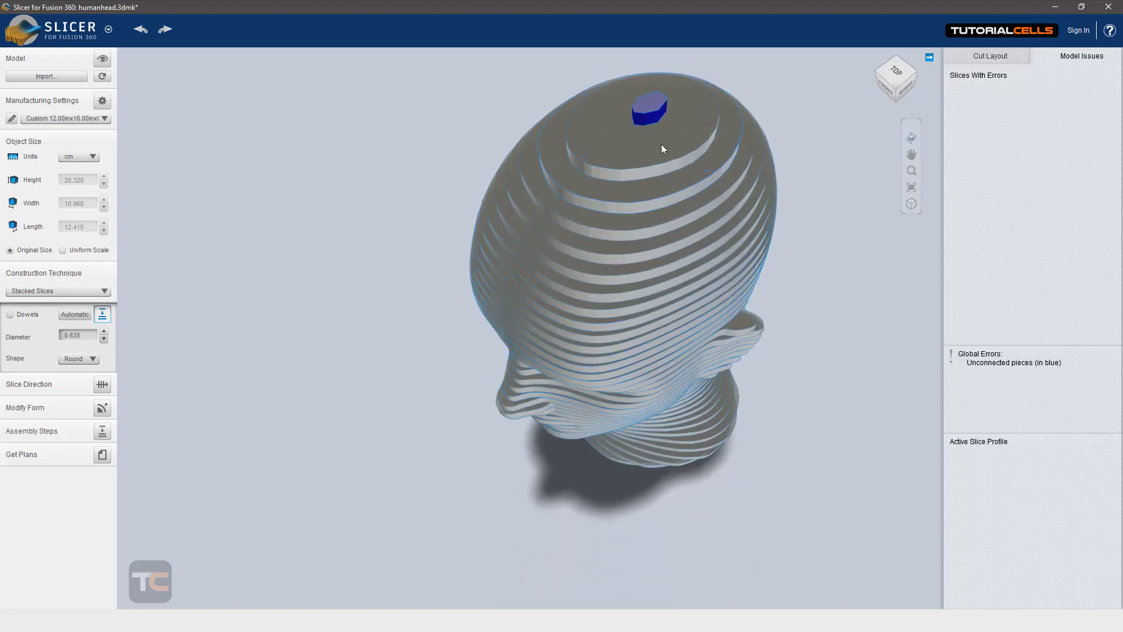
pyautogui.moveTo(661, 149); pyautogui.dragTo(633, 138, button='middle')
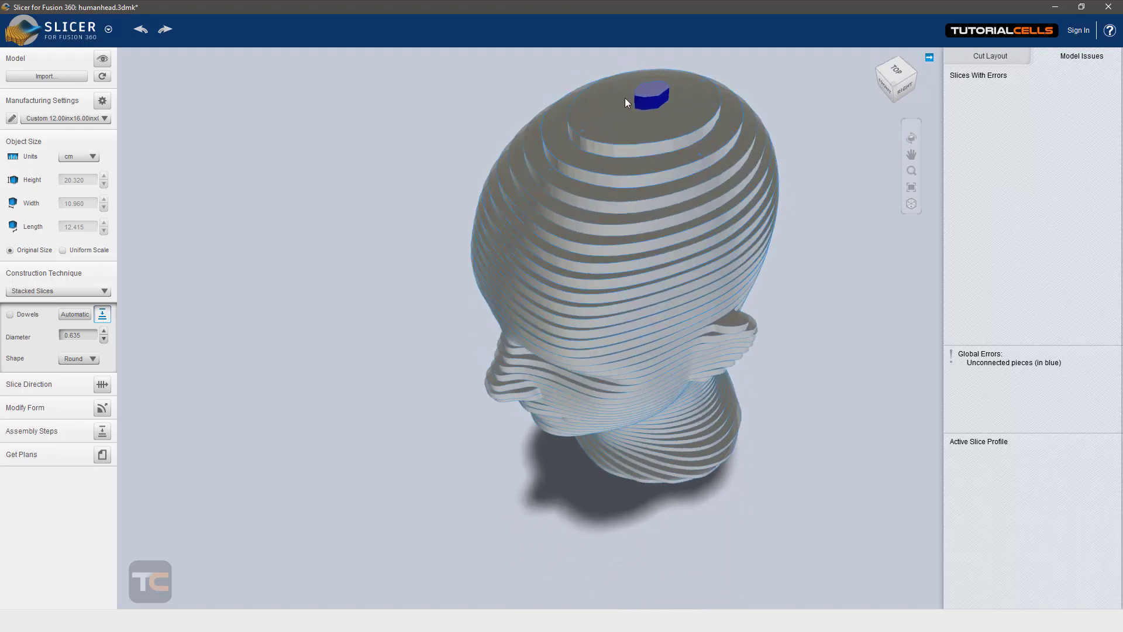
pyautogui.moveTo(578, 142); pyautogui.dragTo(620, 153, button='middle')
pyautogui.scroll(1, 605, 118)
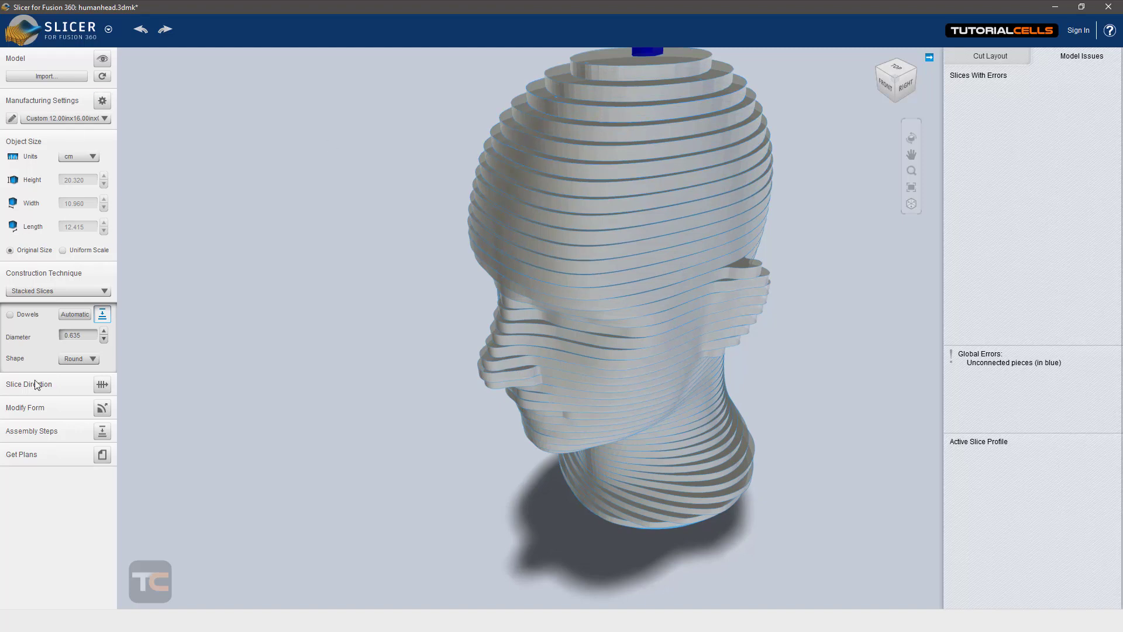
# Step: Select a slice in the upper head and the blue piece on the crown to view each one's slice profile
pyautogui.click(652, 149)
pyautogui.scroll(-5, 652, 149)
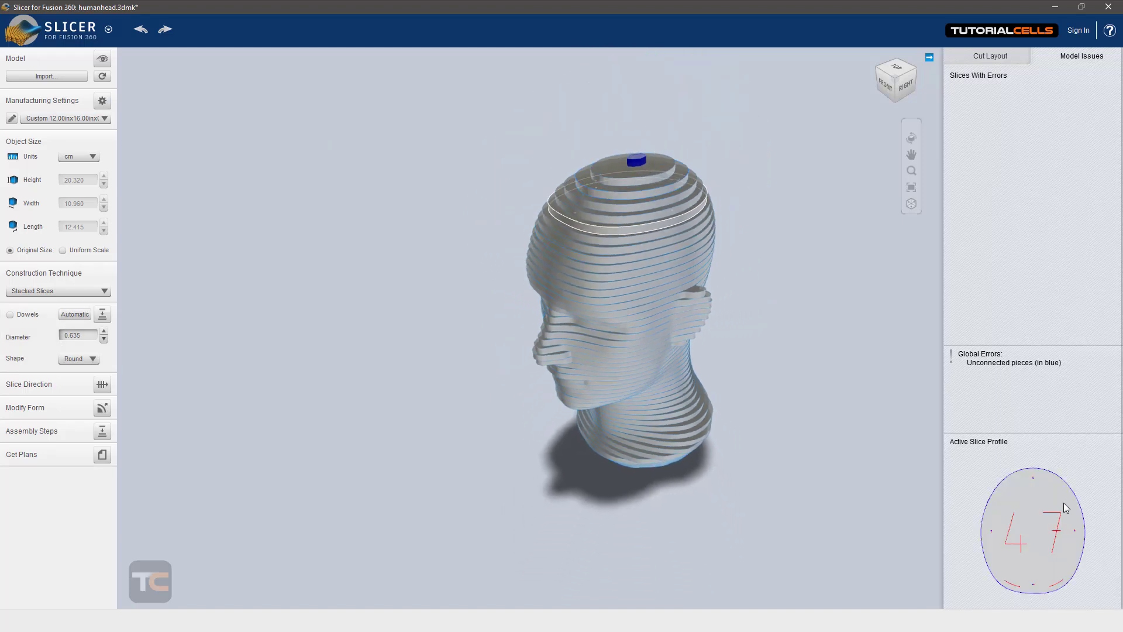
pyautogui.click(637, 167)
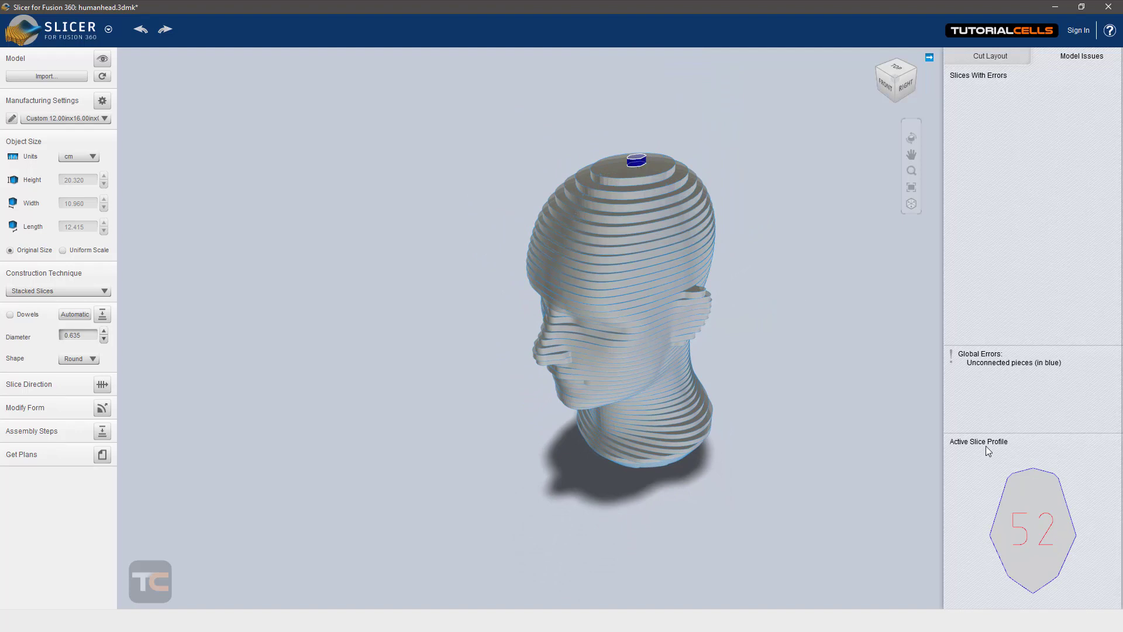
# Step: Examine the stacked slices of the head up close from above and the side, and return to the cut layout
pyautogui.scroll(2, 637, 157)
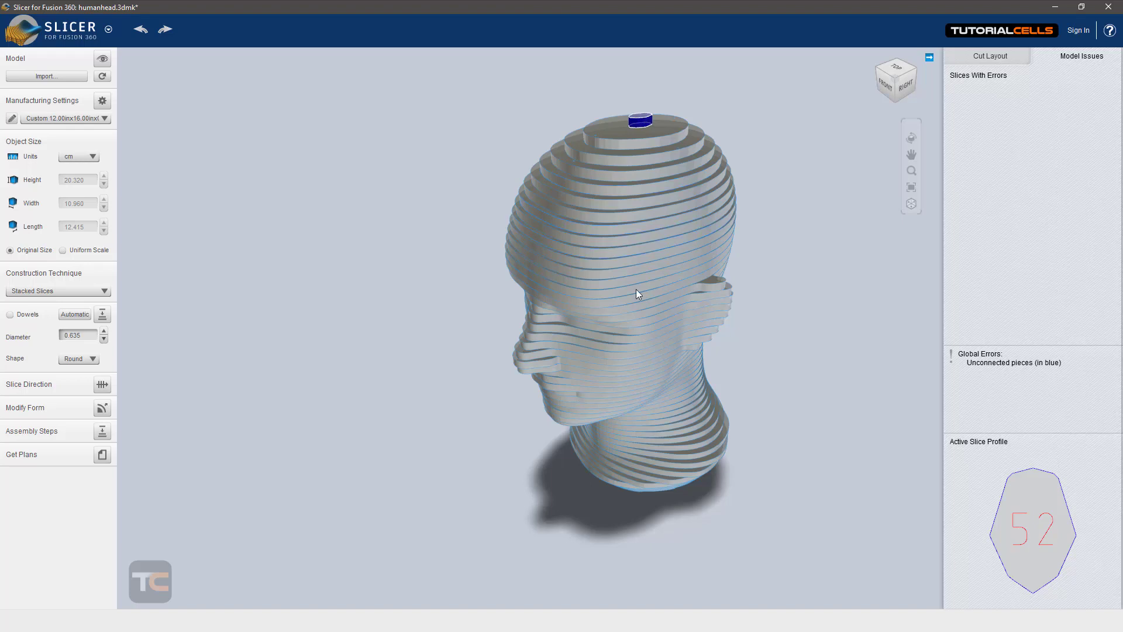
pyautogui.scroll(2, 644, 266)
pyautogui.scroll(-2, 639, 293)
pyautogui.moveTo(632, 360); pyautogui.dragTo(642, 281, button='right')
pyautogui.scroll(3, 636, 270)
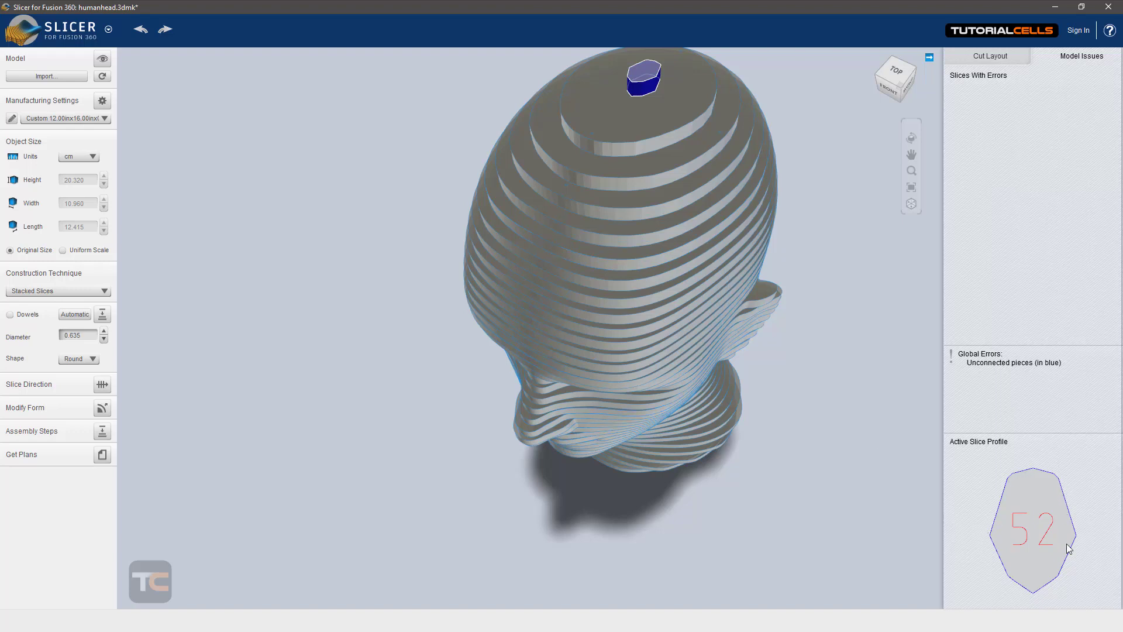
pyautogui.moveTo(695, 270); pyautogui.dragTo(659, 188, button='right')
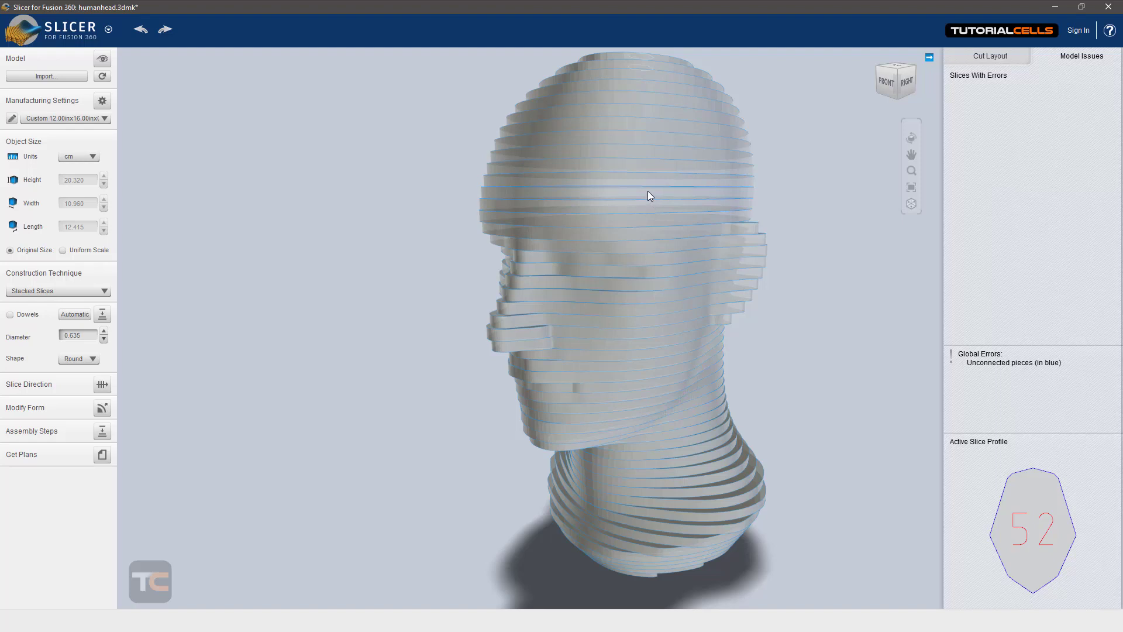
pyautogui.moveTo(671, 206); pyautogui.dragTo(689, 269, button='right')
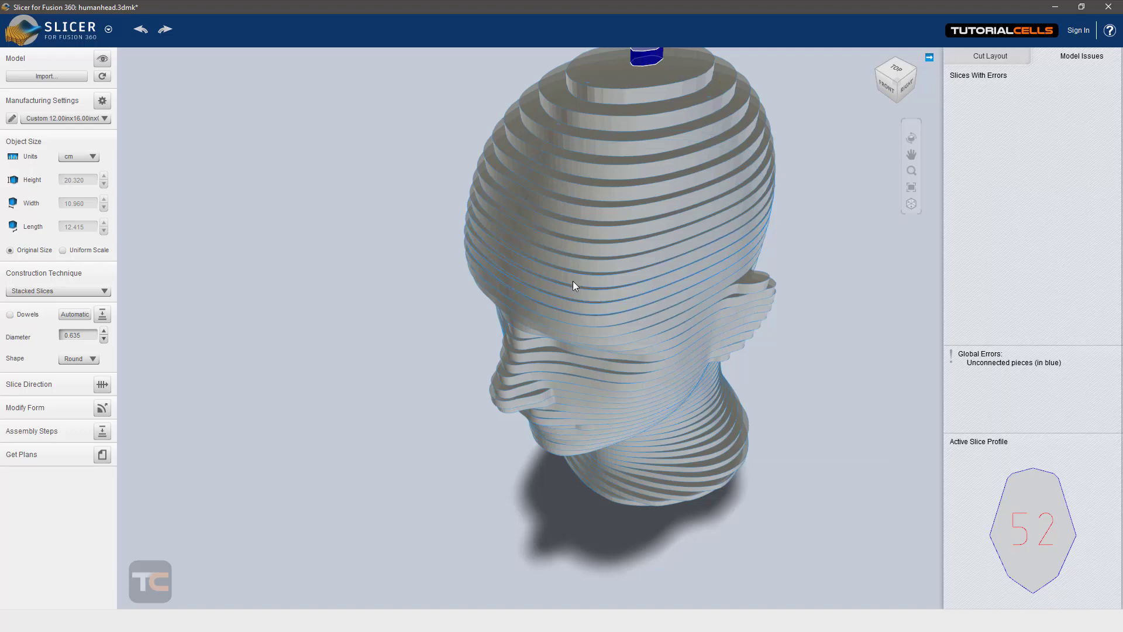
pyautogui.moveTo(573, 286)
pyautogui.mouseDown(button='right')
pyautogui.moveTo(466, 243)
pyautogui.moveTo(585, 273)
pyautogui.mouseUp(button='right')
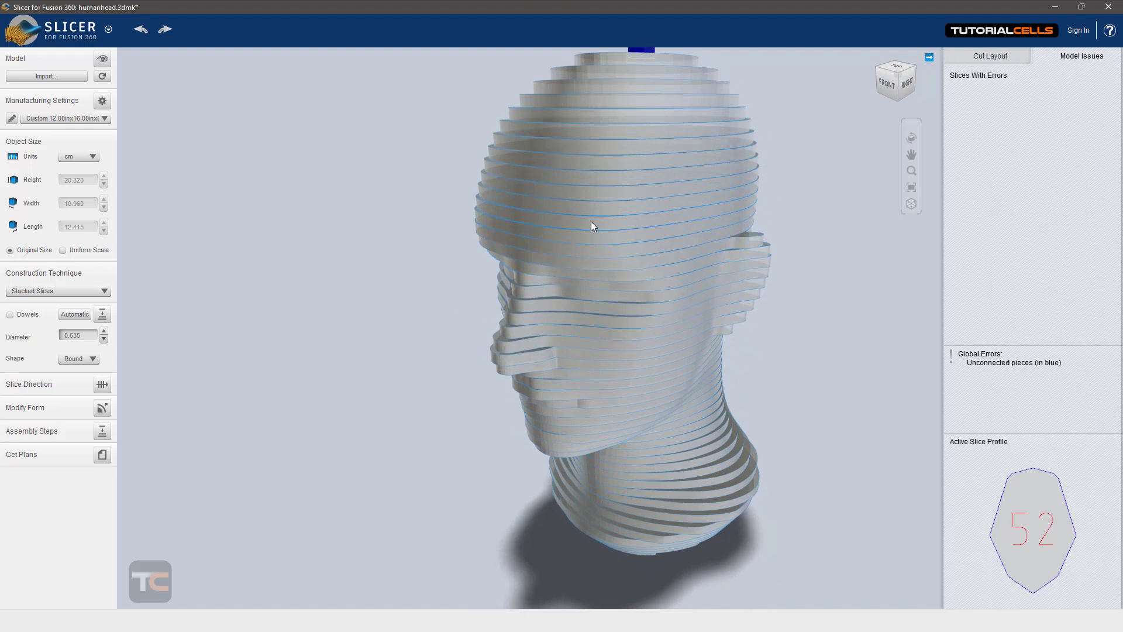
pyautogui.moveTo(583, 281); pyautogui.dragTo(488, 257, button='right')
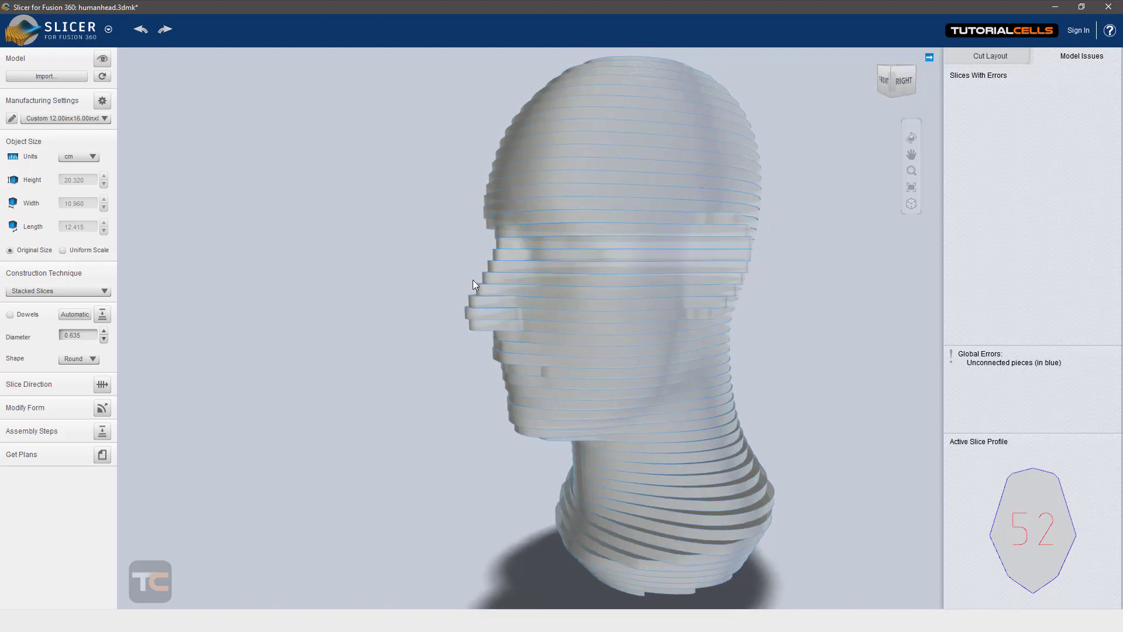
pyautogui.moveTo(480, 307); pyautogui.dragTo(577, 344, button='right')
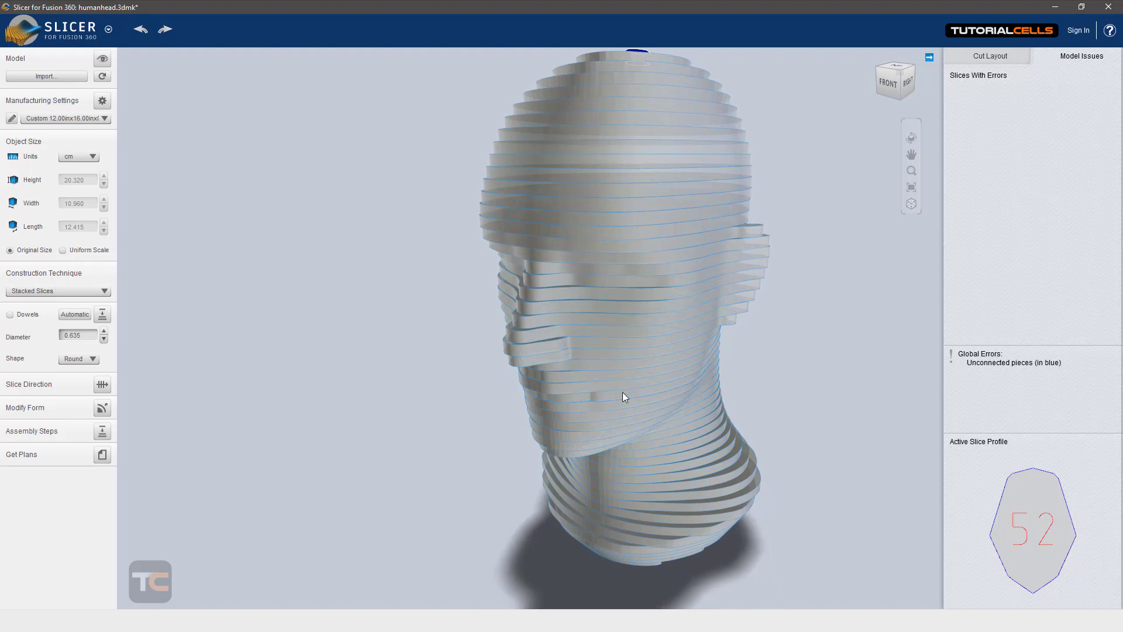
pyautogui.click(982, 58)
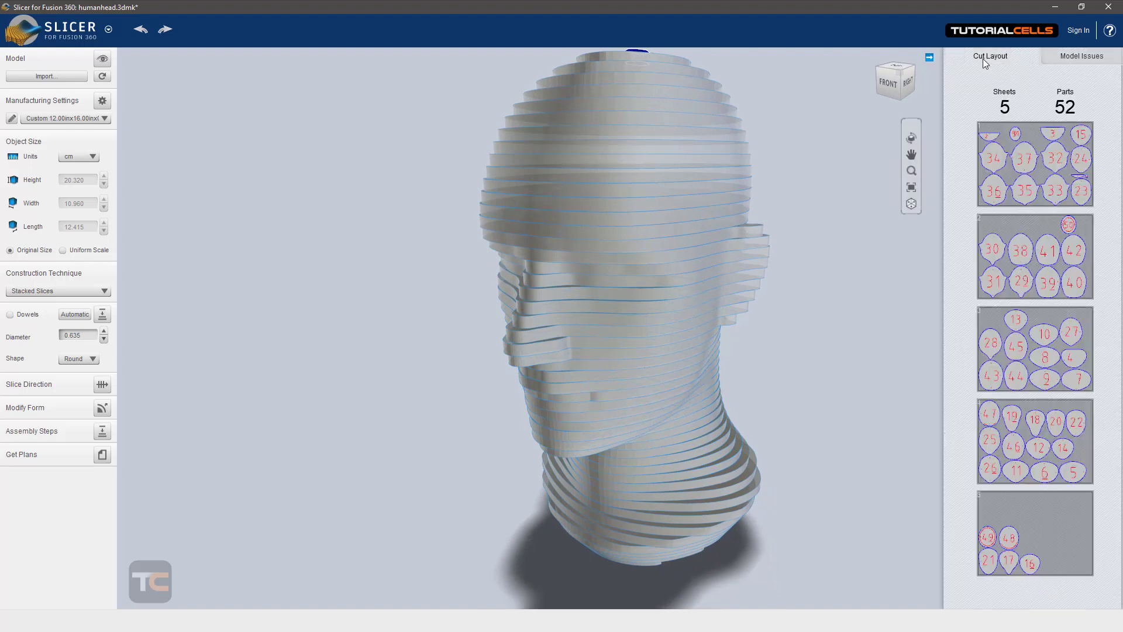